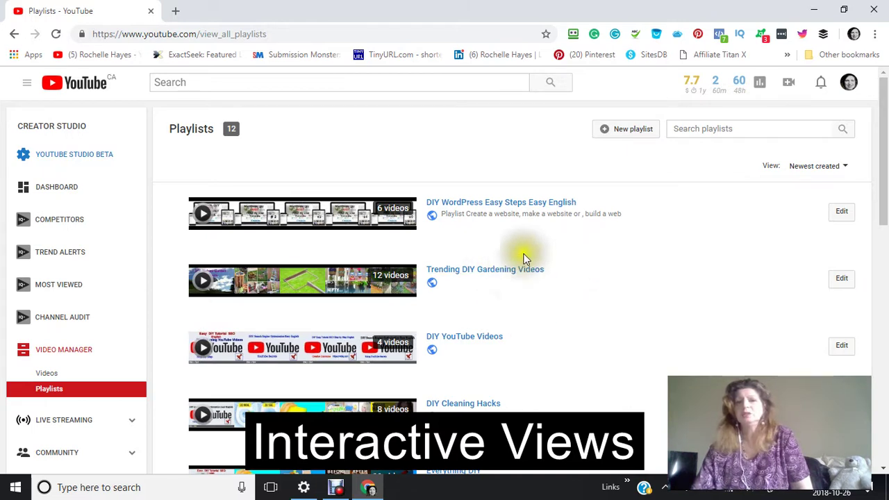
Create a public playlist titled 'How to Upload to YouTube Studio Beta', copying the title first
click(605, 130)
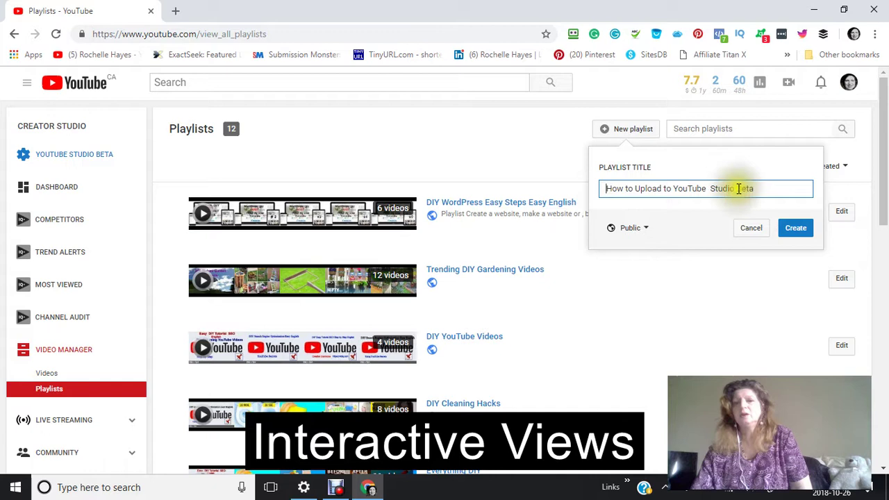
drag(771, 193, 601, 190)
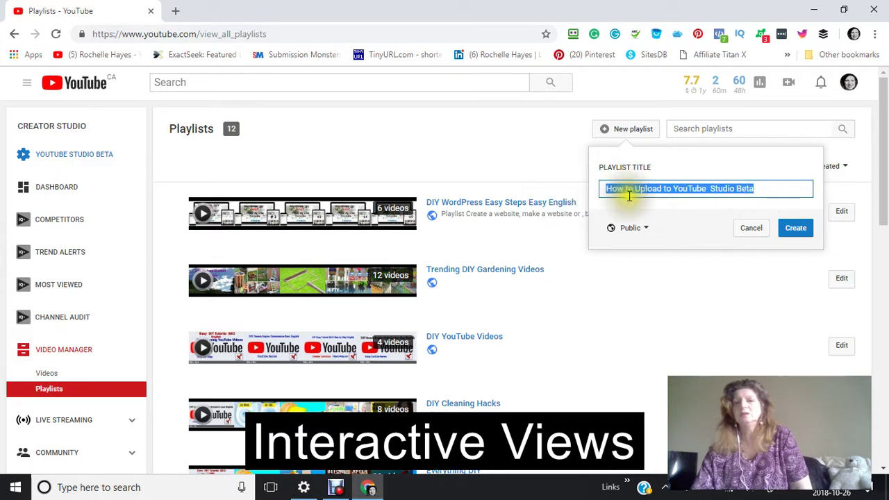
right_click(622, 194)
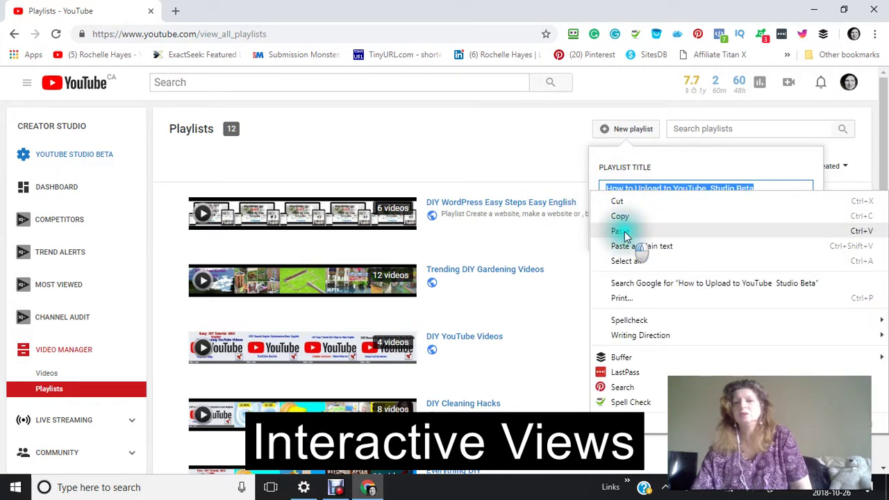
click(620, 216)
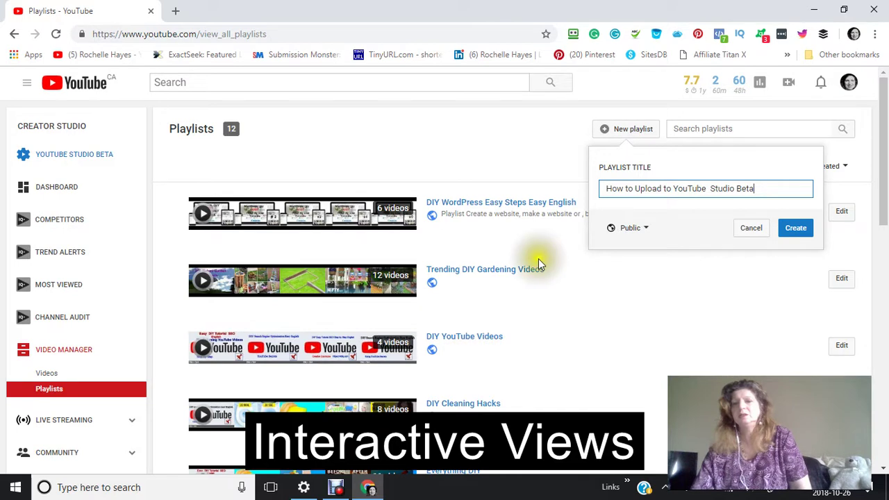
click(792, 233)
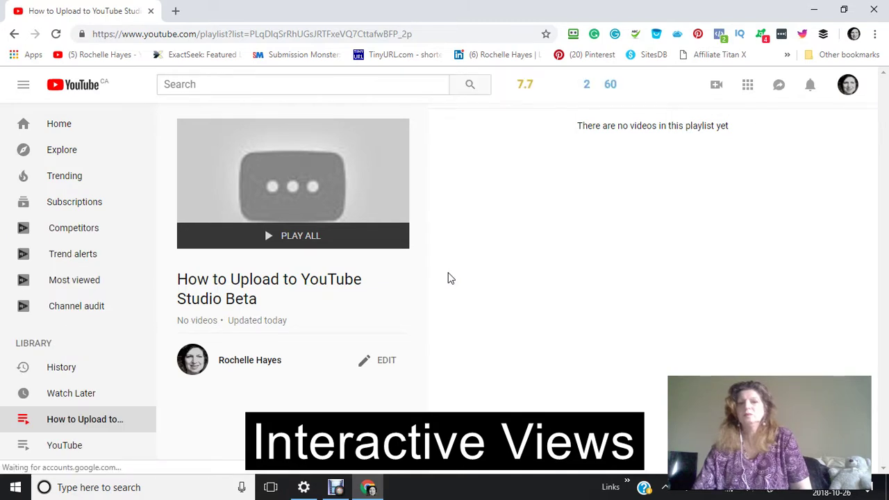
Open the empty 'How to Upload to YouTube Studio Beta' playlist in its editing view
click(360, 366)
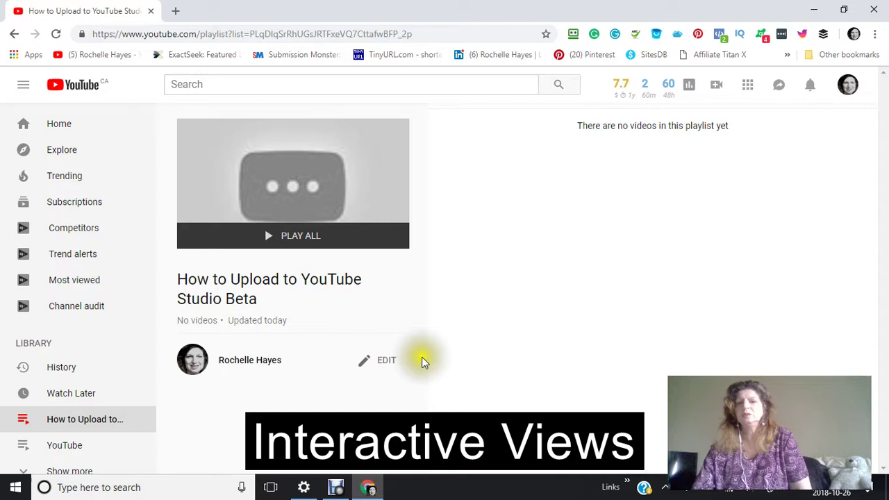
click(363, 364)
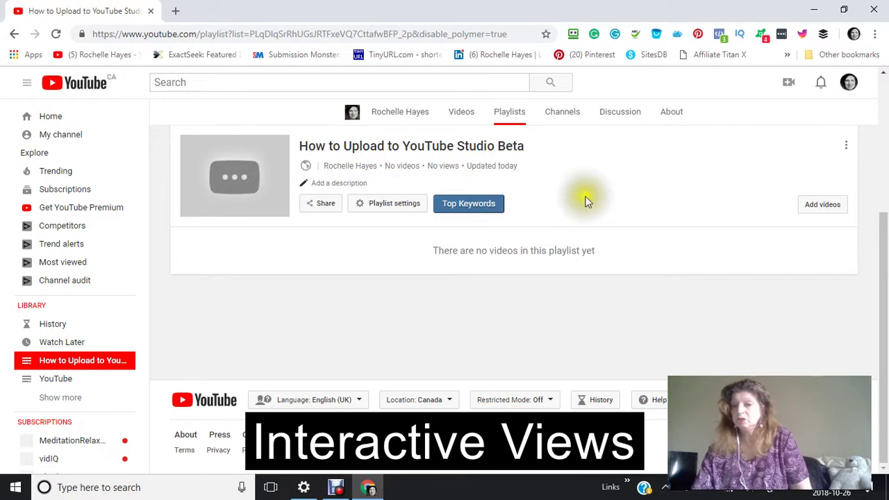
Add the three 'How to Upload to YouTube Studio Beta' videos from Your YouTube videos to the playlist
click(823, 205)
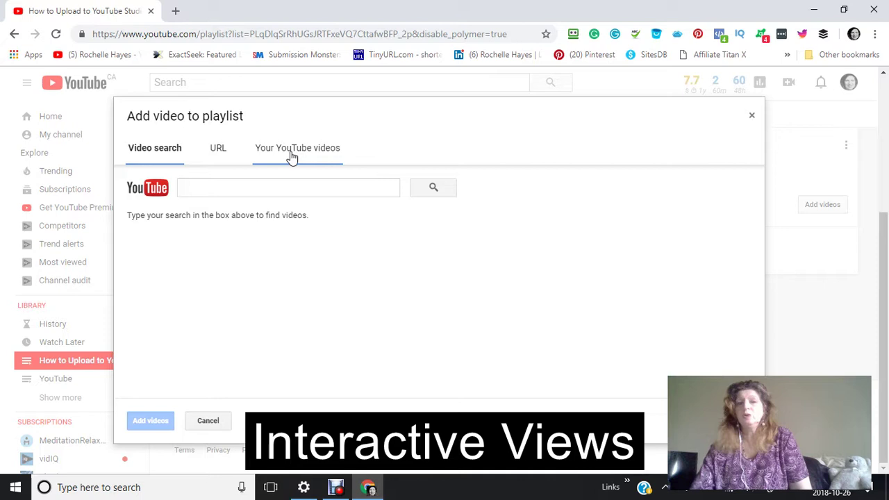
click(292, 157)
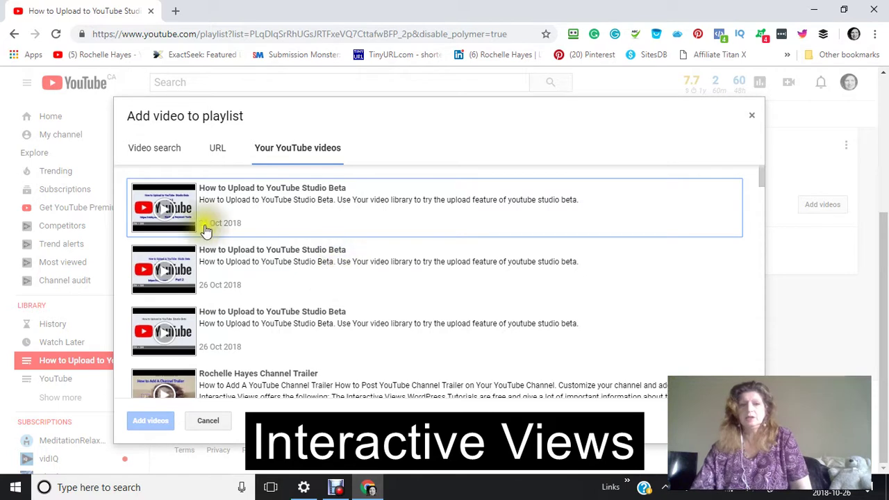
click(179, 339)
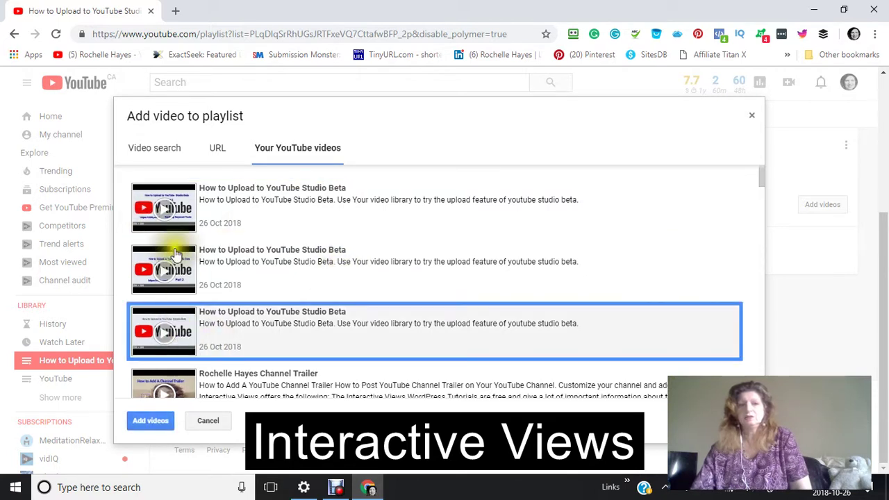
click(179, 274)
click(182, 213)
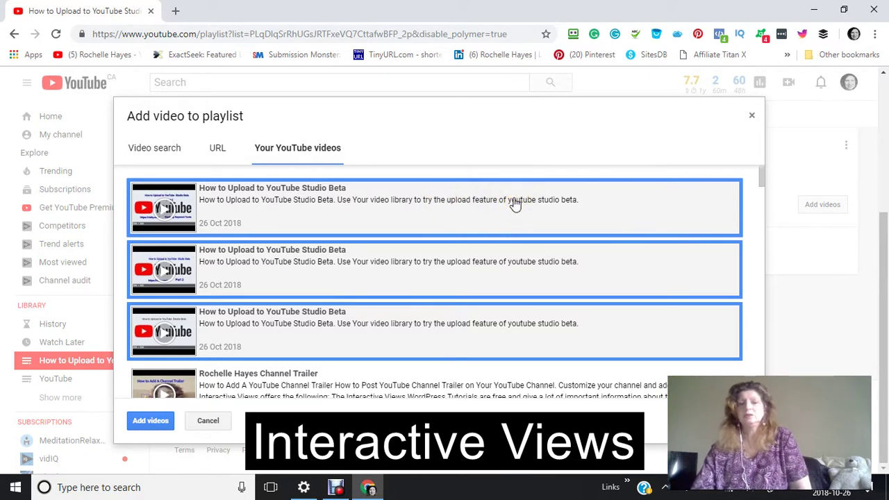
scroll(515, 203, down, 2)
scroll(514, 203, up, 2)
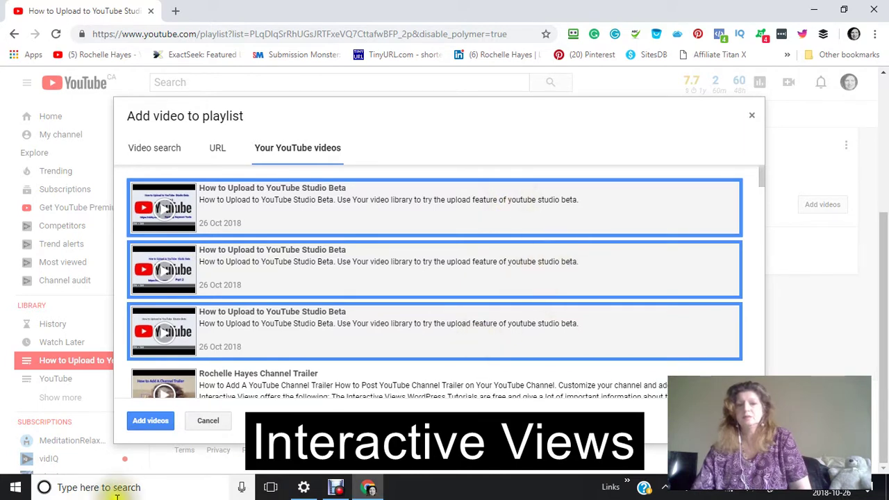
click(153, 431)
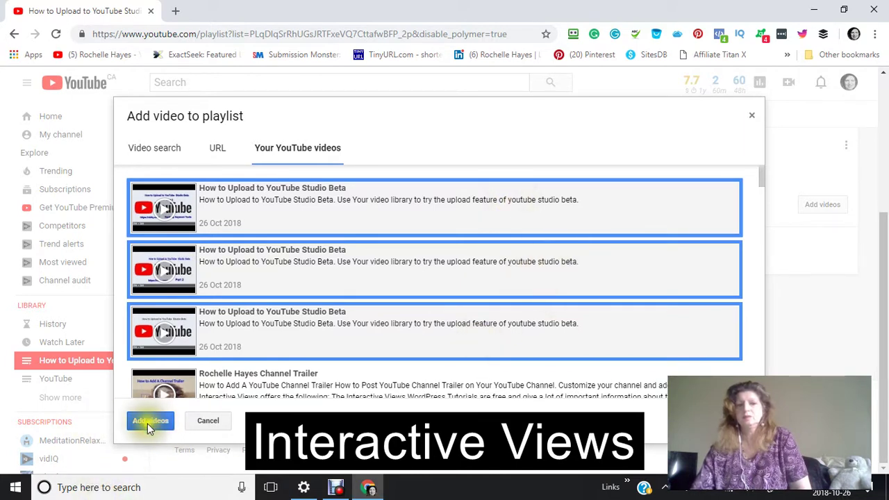
click(150, 425)
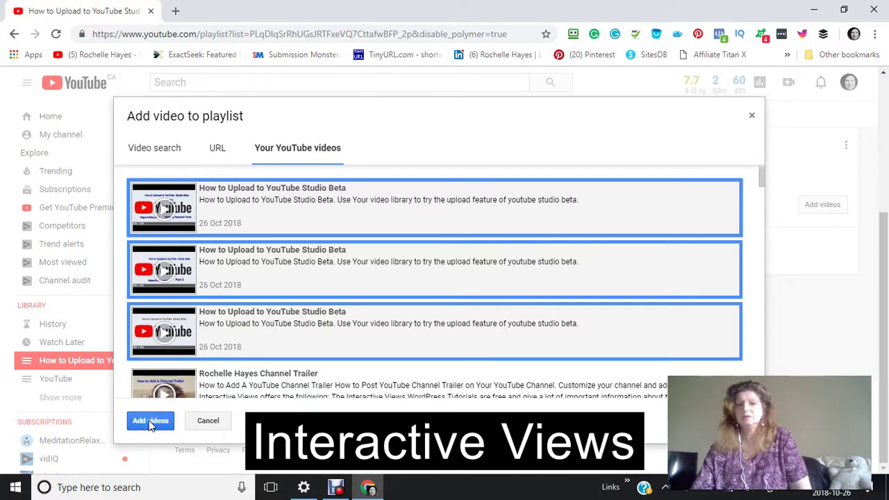
click(149, 422)
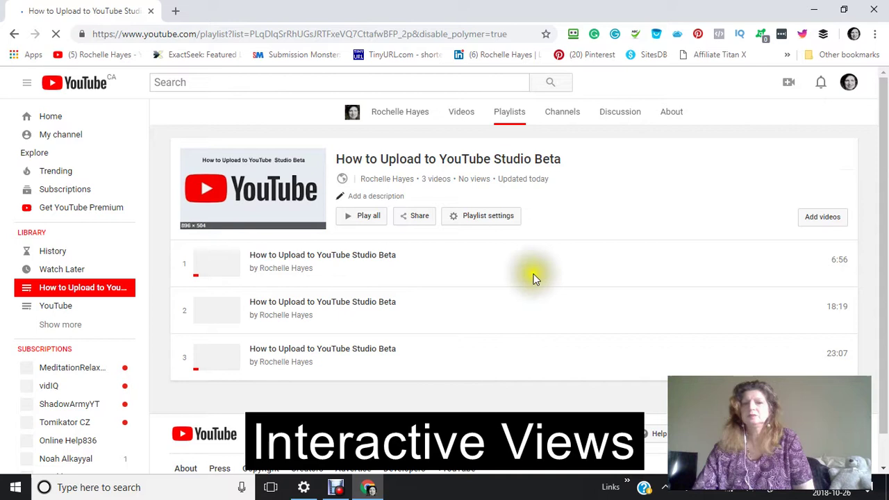
scroll(531, 279, down, 1)
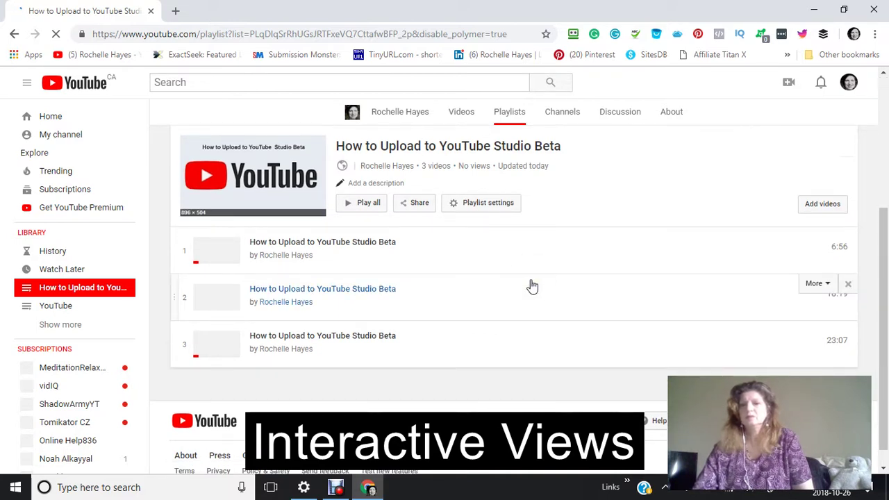
scroll(532, 286, up, 3)
scroll(532, 285, down, 2)
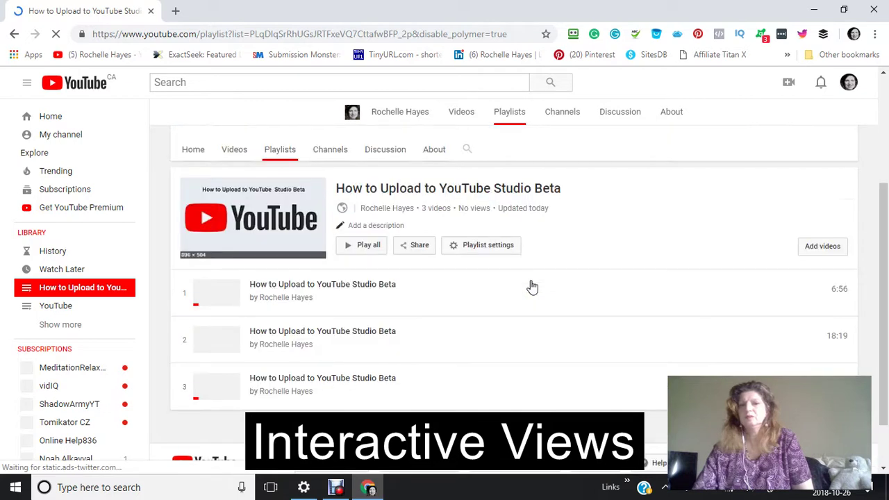
scroll(532, 286, down, 1)
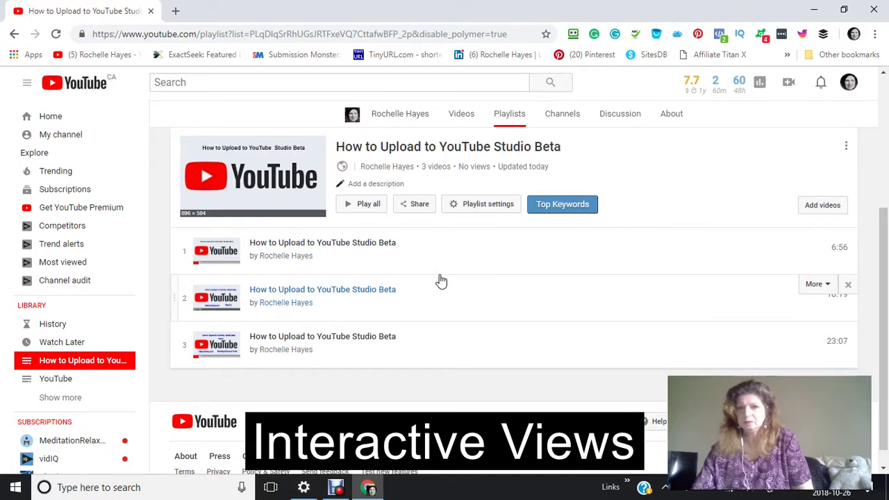
scroll(441, 280, up, 2)
scroll(439, 281, down, 1)
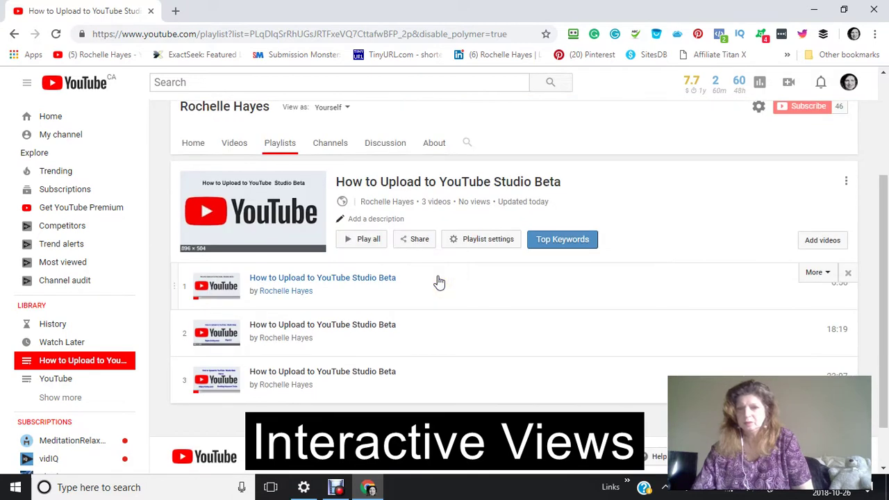
scroll(439, 282, down, 1)
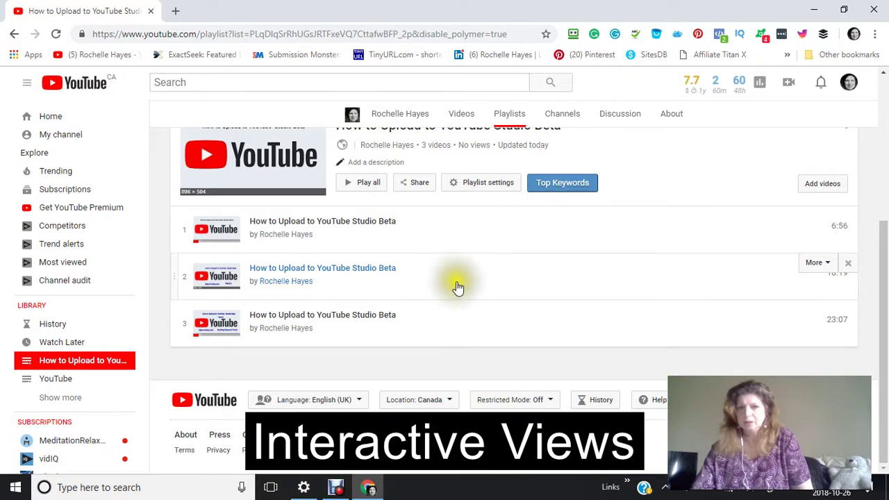
scroll(458, 299, up, 1)
scroll(464, 316, down, 1)
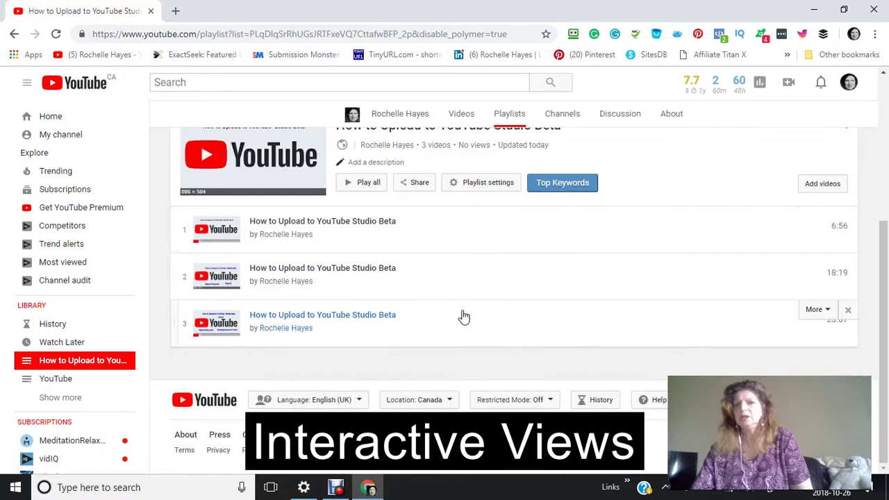
click(466, 306)
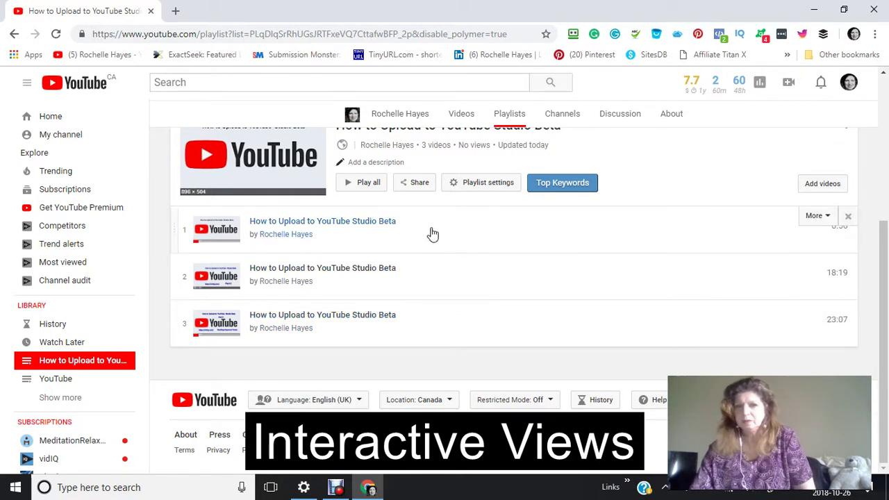
click(456, 186)
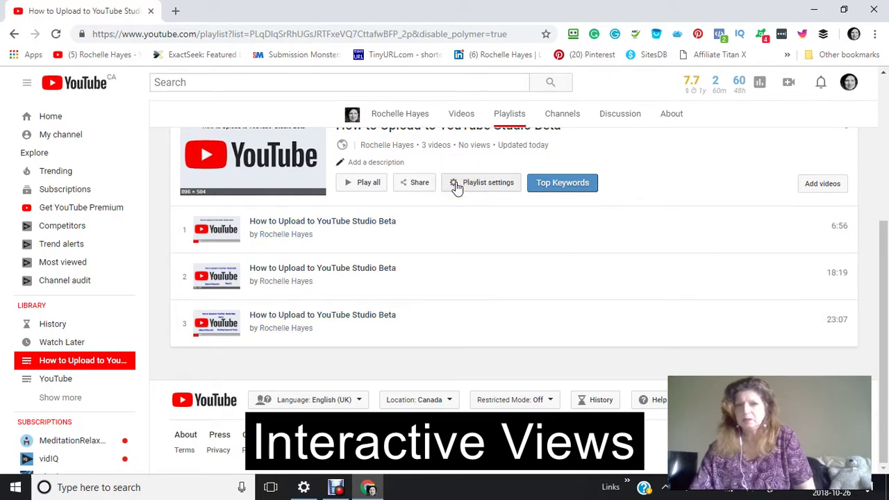
click(455, 186)
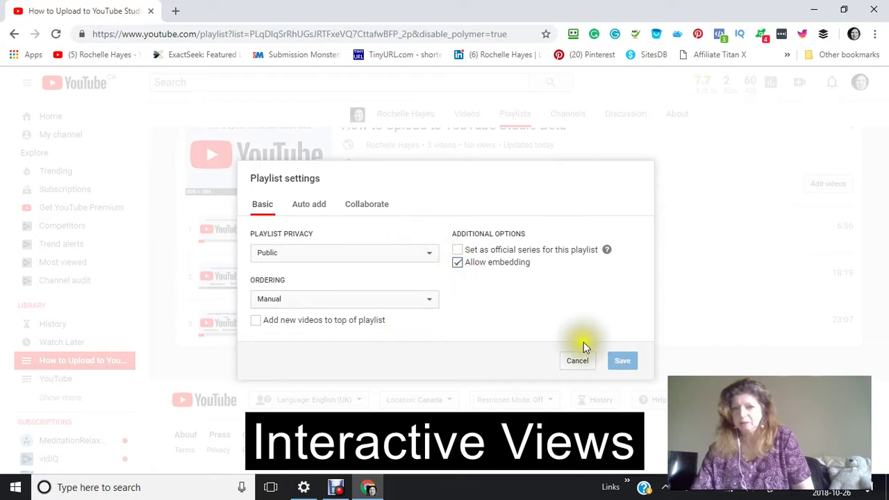
click(292, 212)
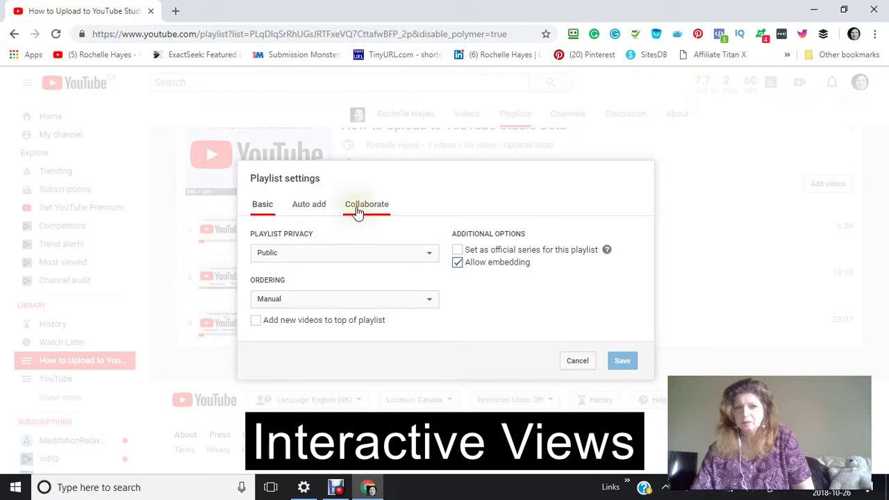
click(577, 362)
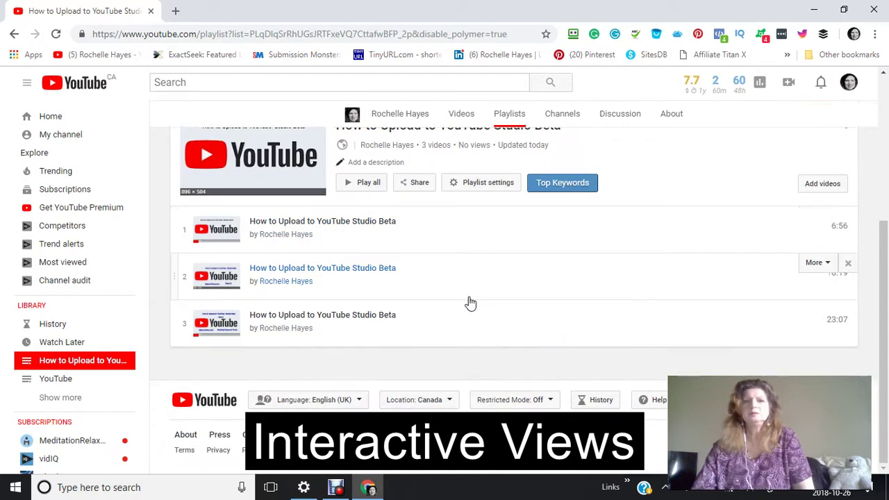
Turn on 'Allow people to add videos with link' in the playlist's share panel
scroll(469, 304, up, 1)
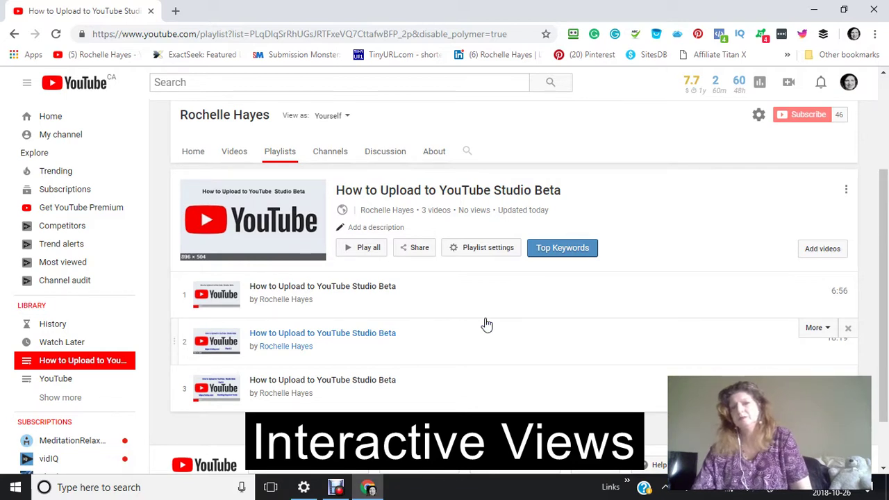
scroll(487, 324, down, 1)
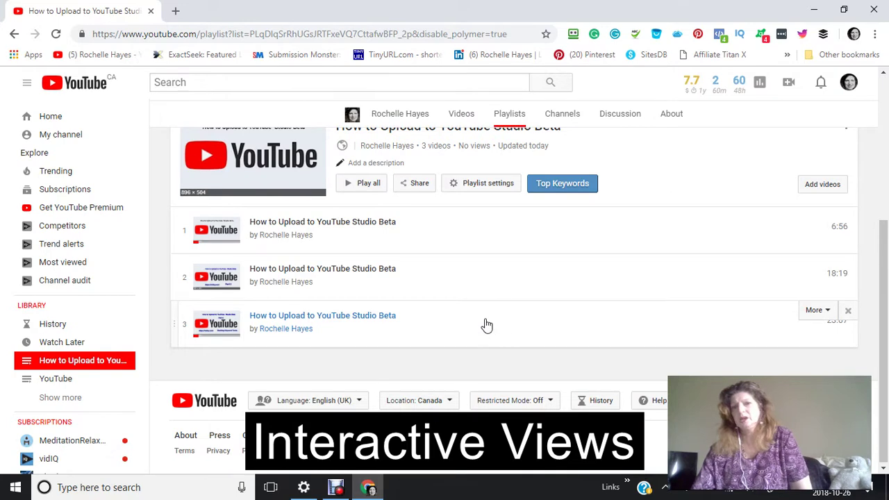
click(410, 195)
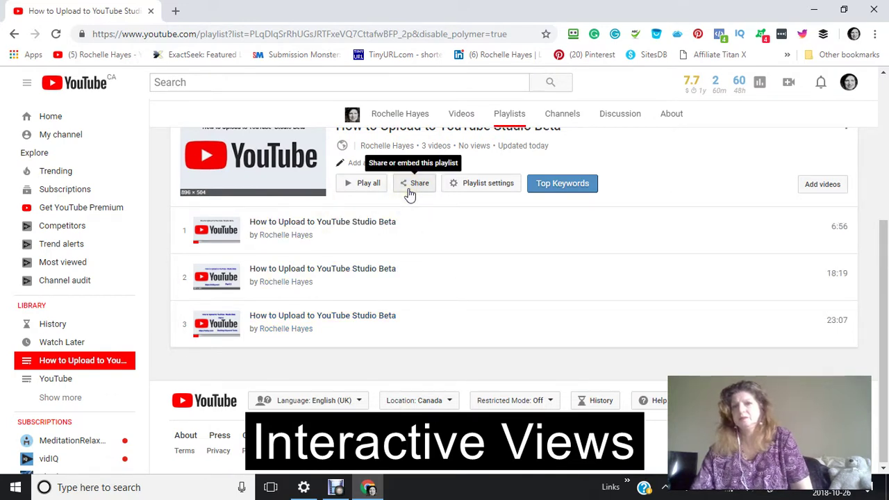
click(411, 195)
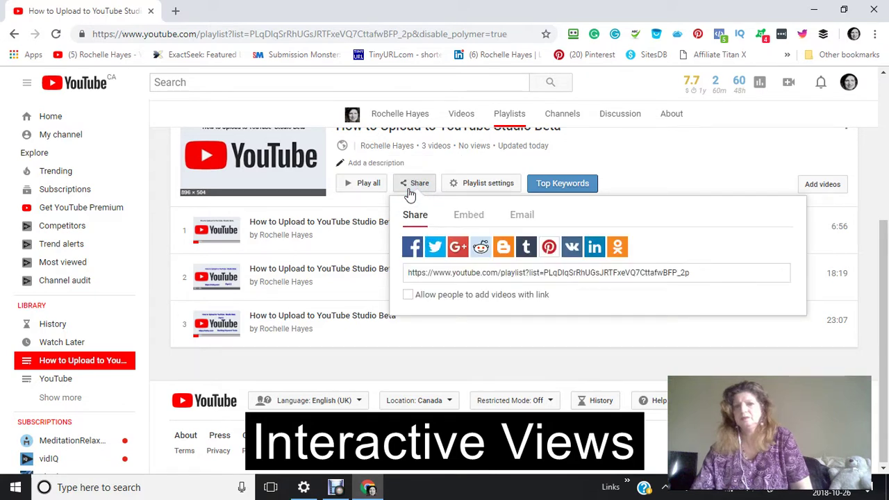
mouse_move(423, 327)
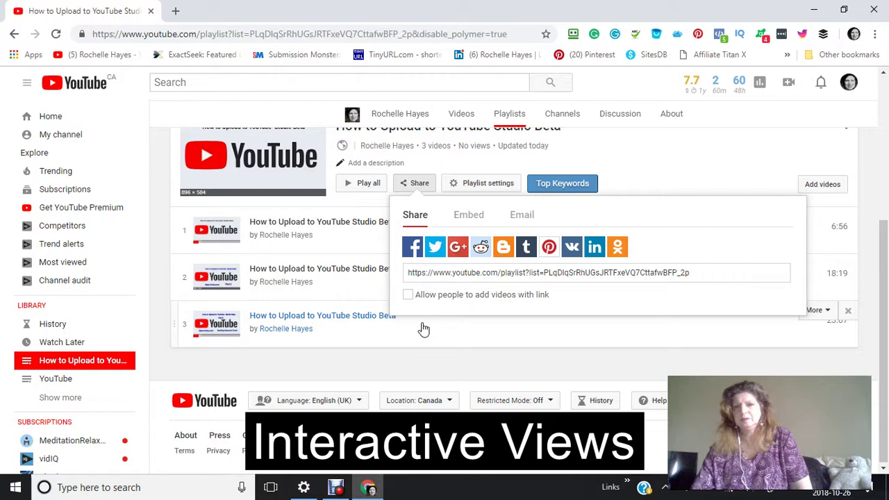
click(407, 296)
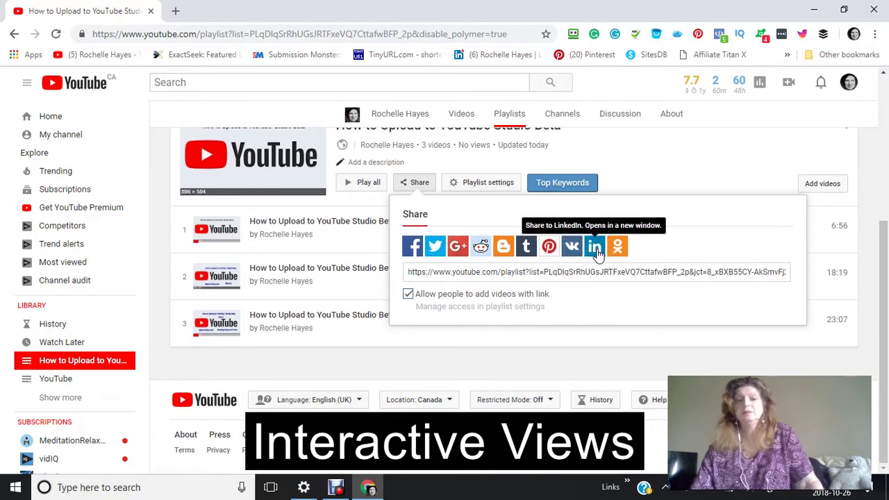
scroll(596, 255, up, 2)
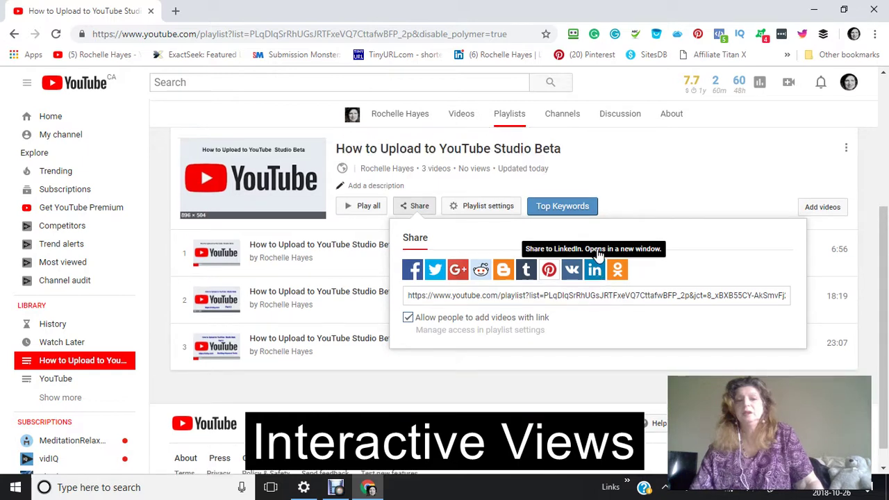
scroll(596, 255, down, 2)
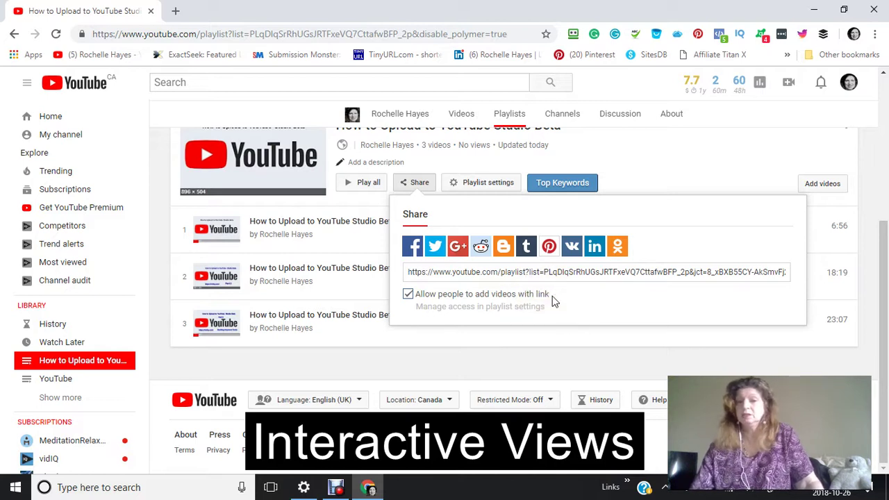
scroll(553, 300, up, 1)
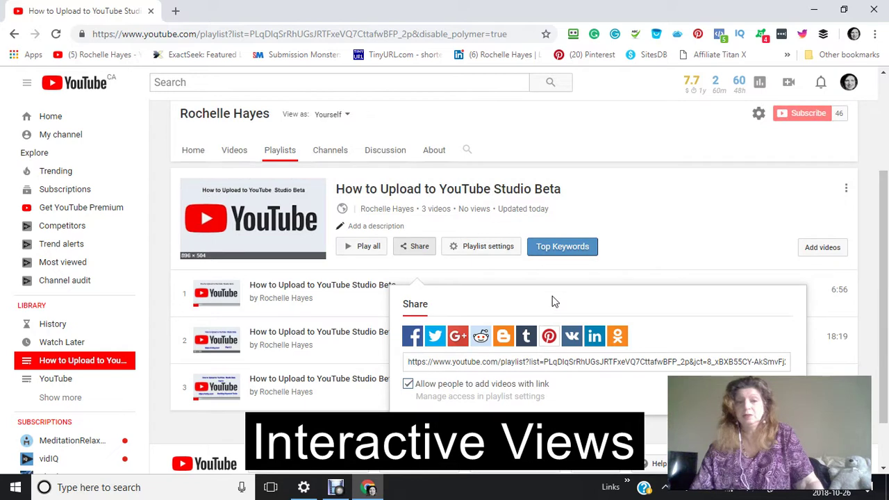
scroll(553, 301, down, 1)
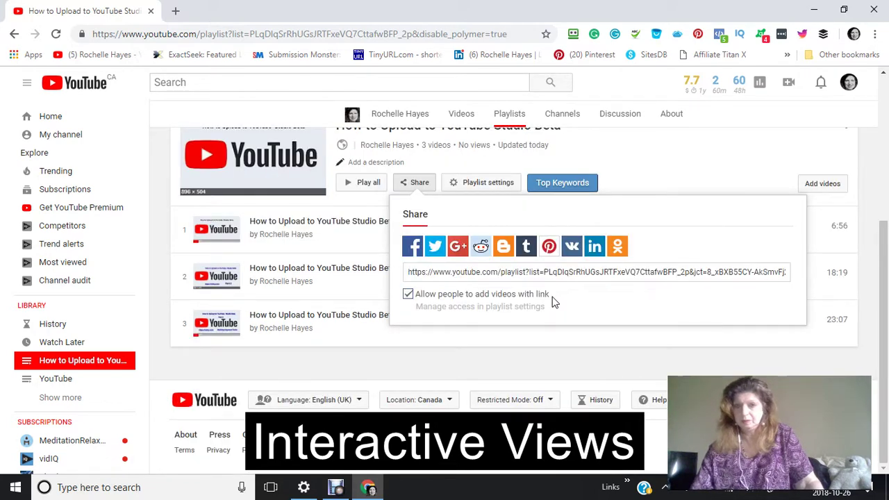
scroll(554, 302, up, 1)
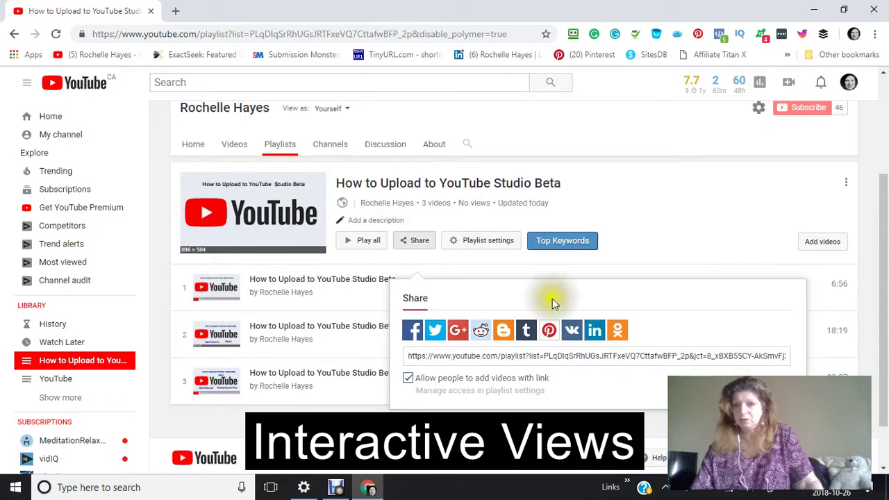
scroll(552, 302, down, 1)
scroll(553, 303, up, 1)
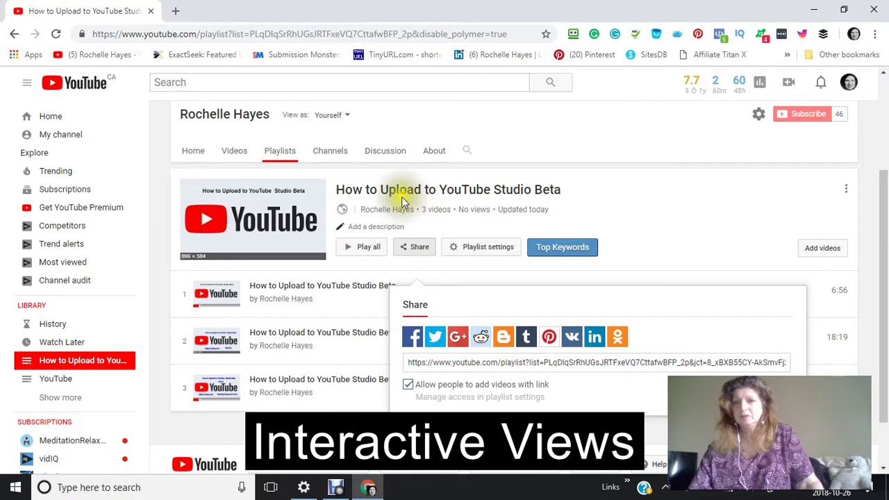
mouse_move(486, 183)
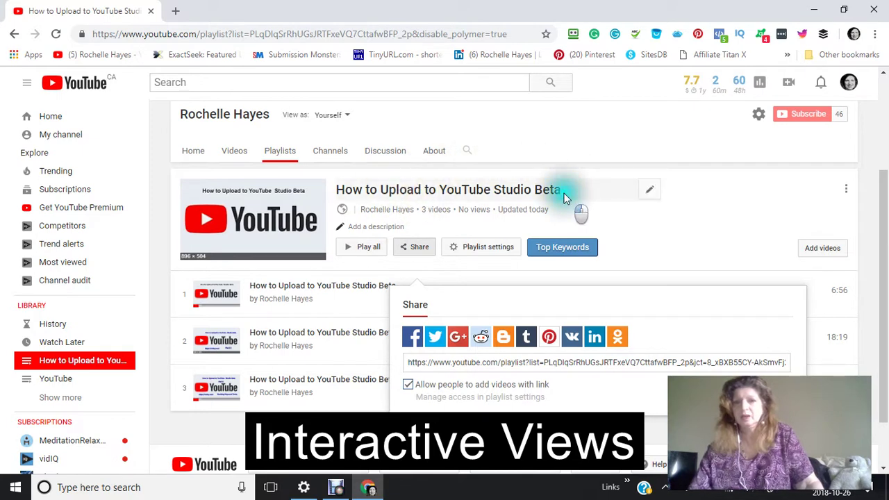
Copy the whole playlist title 'How to Upload to YouTube Studio Beta' and open a blank tab
mouse_move(560, 191)
mouse_down()
mouse_move(311, 199)
mouse_move(561, 189)
mouse_up()
click(336, 190)
click(436, 192)
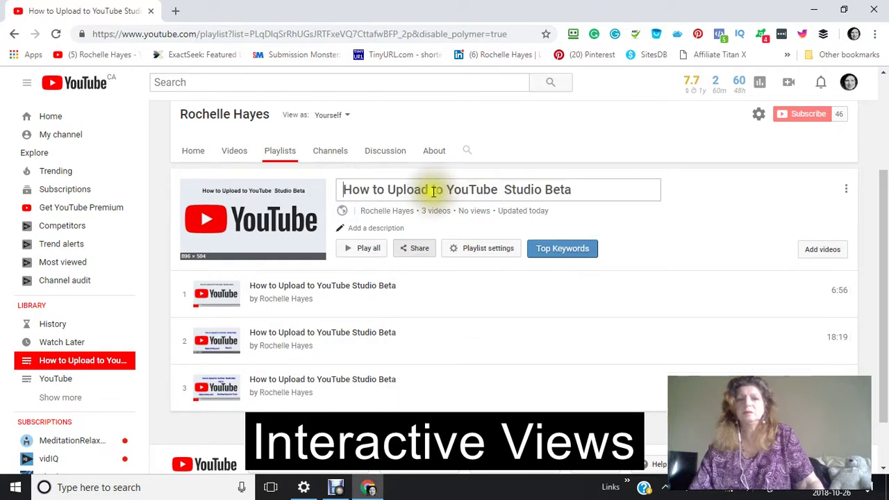
click(574, 190)
drag(573, 190, 336, 191)
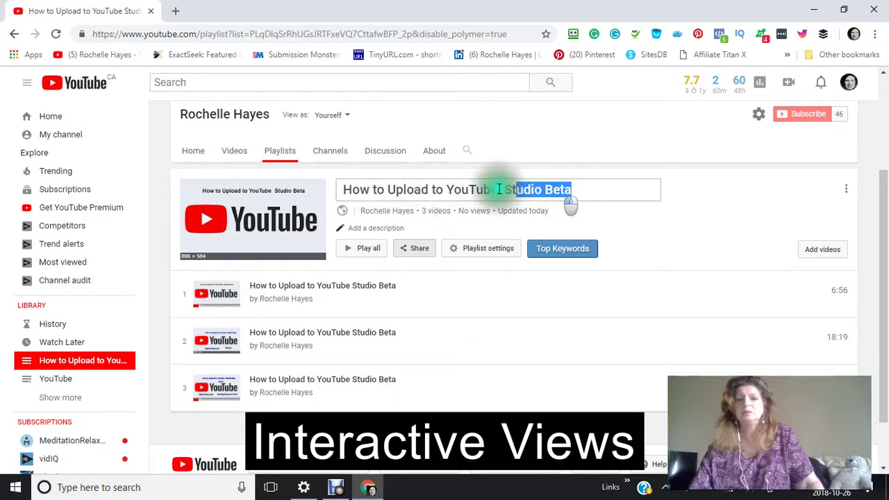
right_click(391, 190)
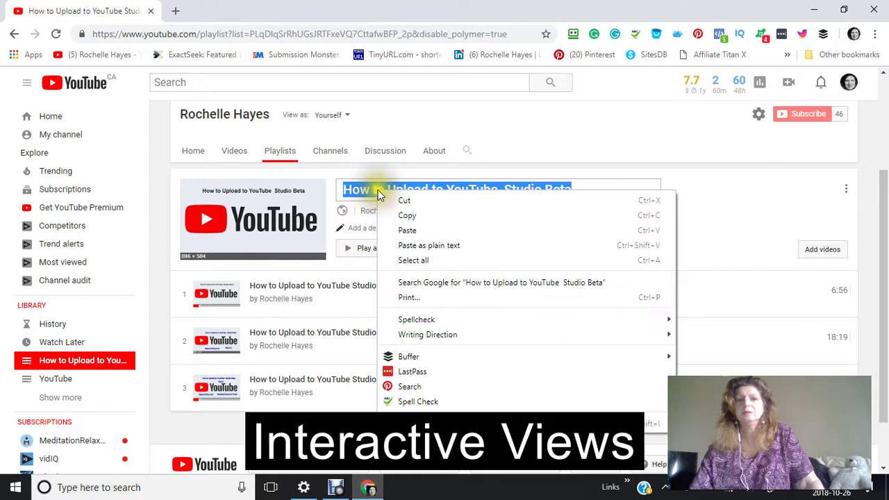
click(401, 215)
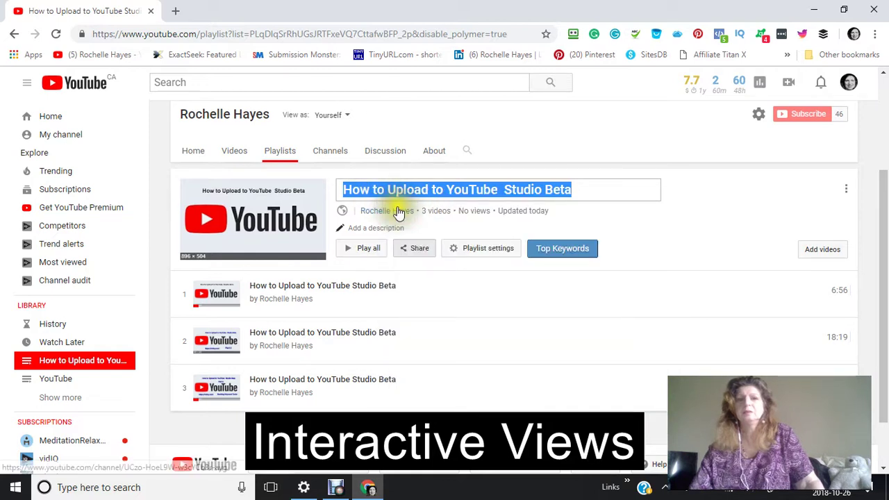
click(173, 11)
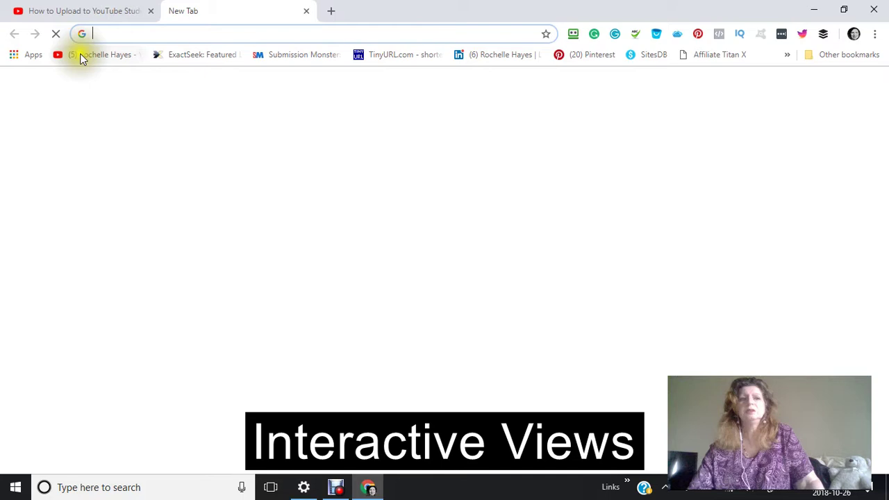
Load your YouTube channel home page in the new tab from the bookmarks bar
click(81, 58)
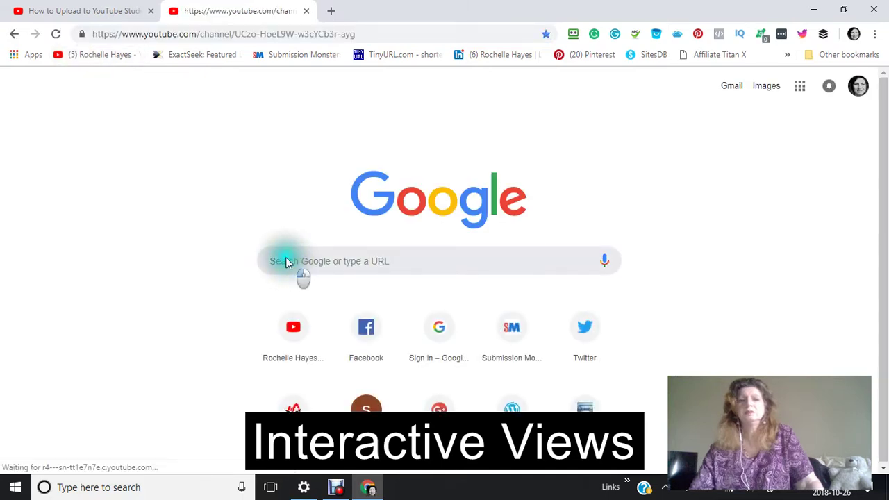
right_click(284, 258)
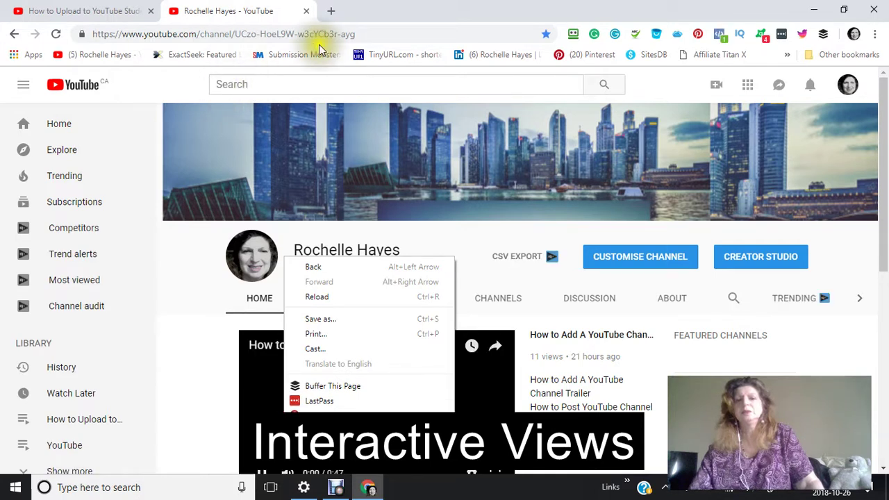
Search YouTube for 'How to Upload to YouTube Studio Beta'
click(248, 86)
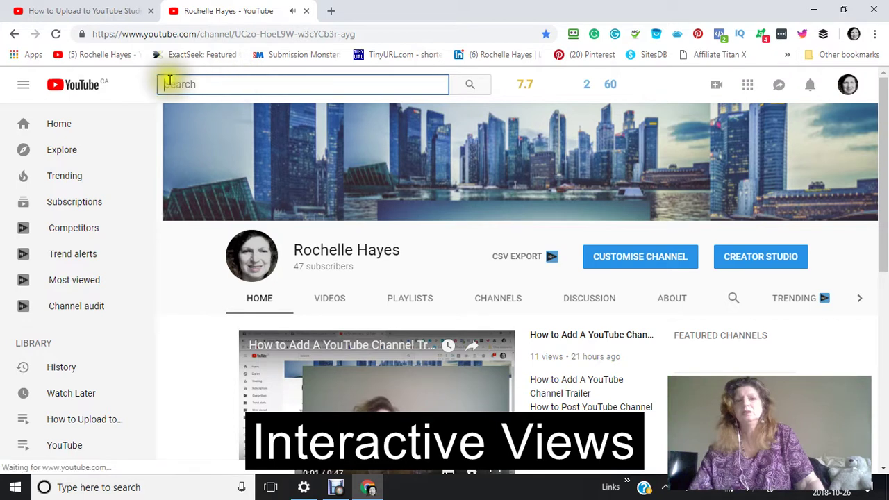
click(175, 83)
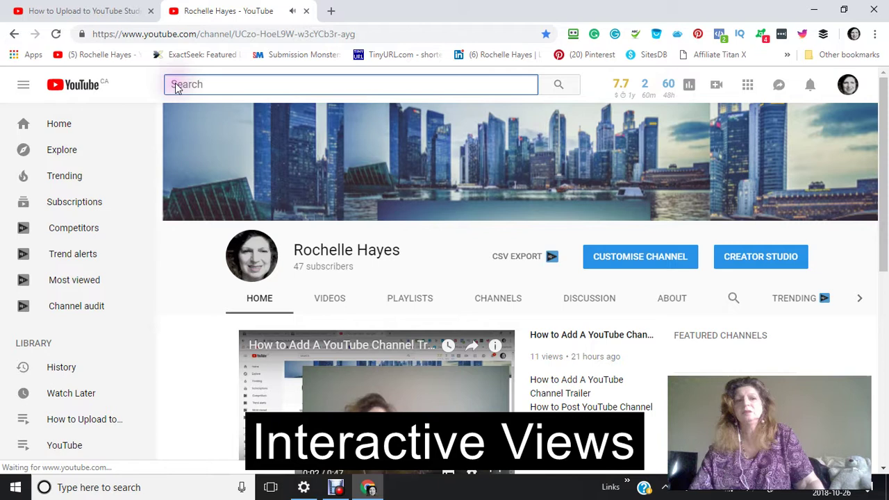
text(How to Upload to YouTube  Studio Beta)
click(560, 87)
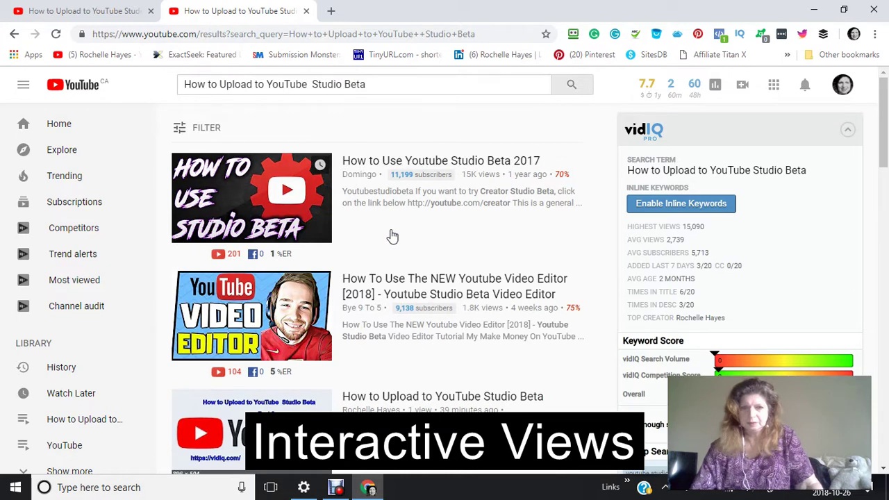
Scroll through the search results to locate the Part 2 and Part 3 How to Upload uploads
scroll(393, 236, down, 1)
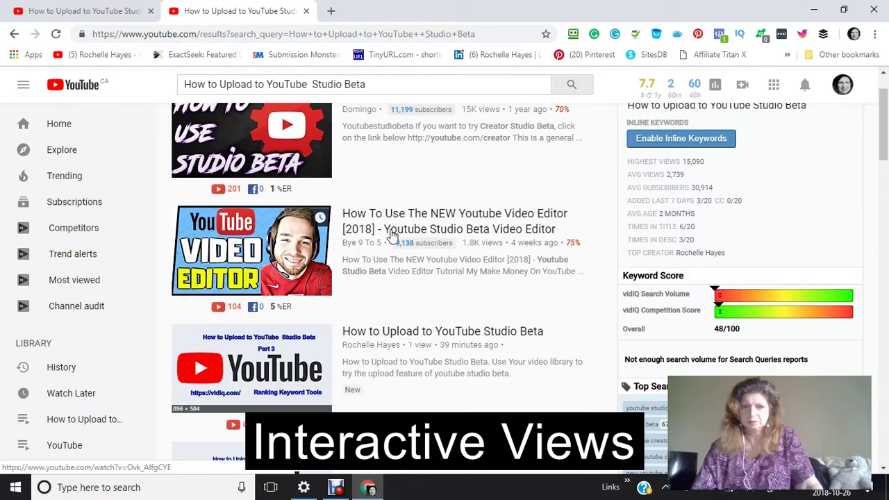
scroll(392, 236, down, 1)
scroll(392, 236, down, 2)
scroll(392, 236, down, 1)
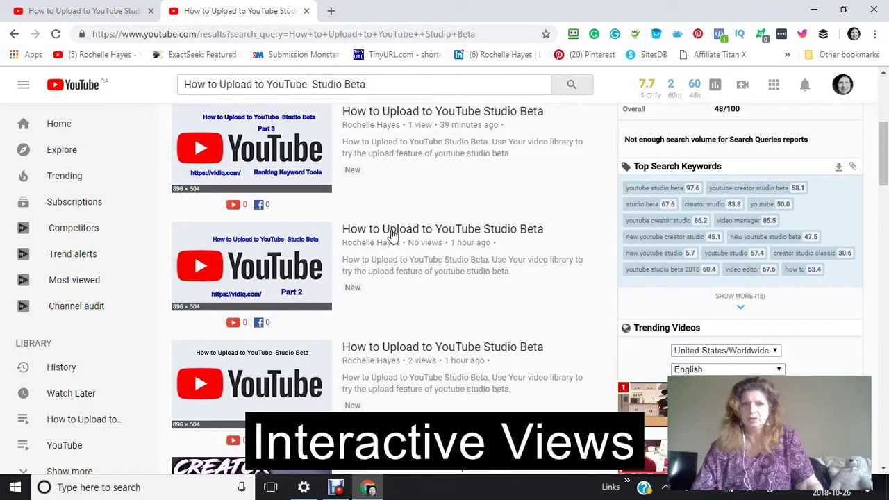
scroll(393, 236, down, 2)
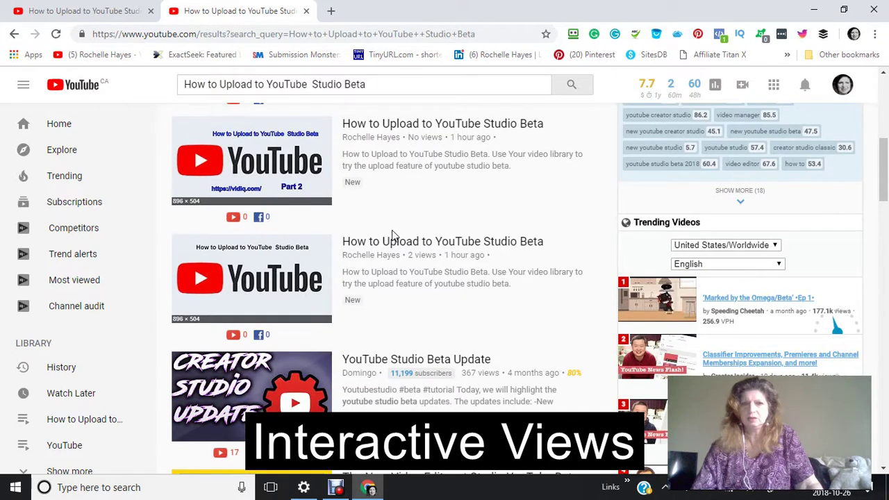
scroll(392, 236, up, 4)
scroll(392, 250, up, 1)
scroll(392, 257, down, 1)
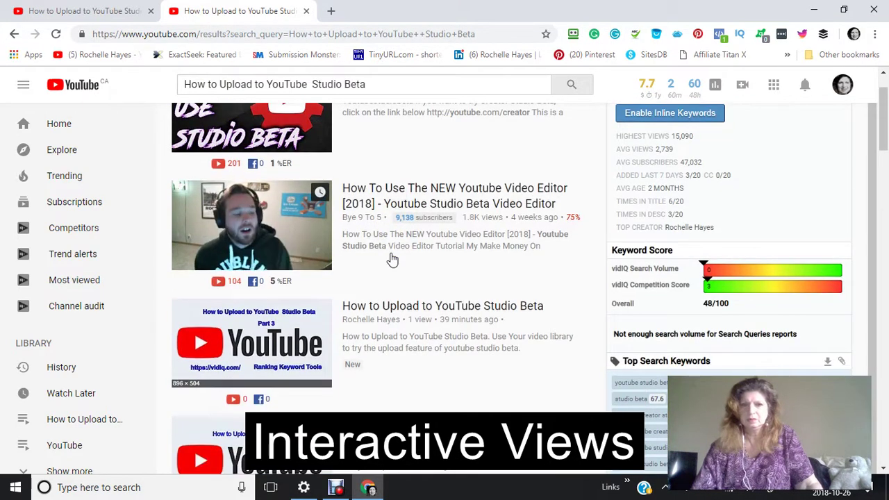
scroll(392, 258, down, 1)
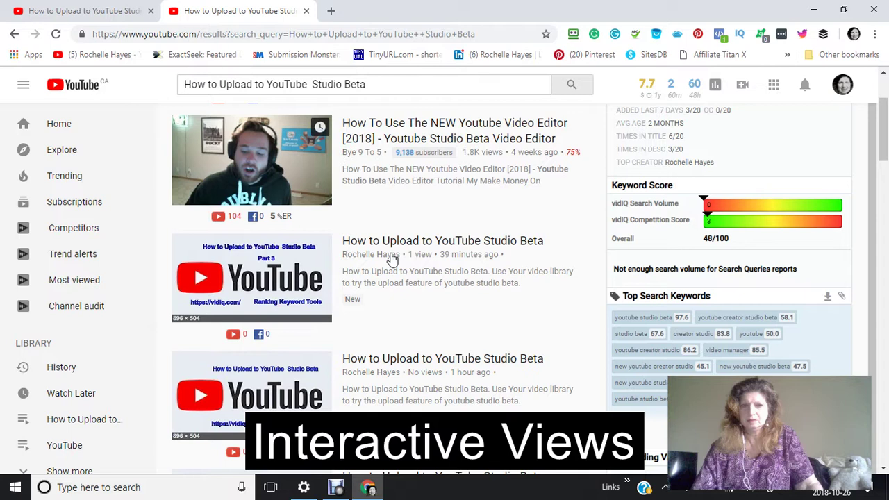
scroll(393, 258, down, 2)
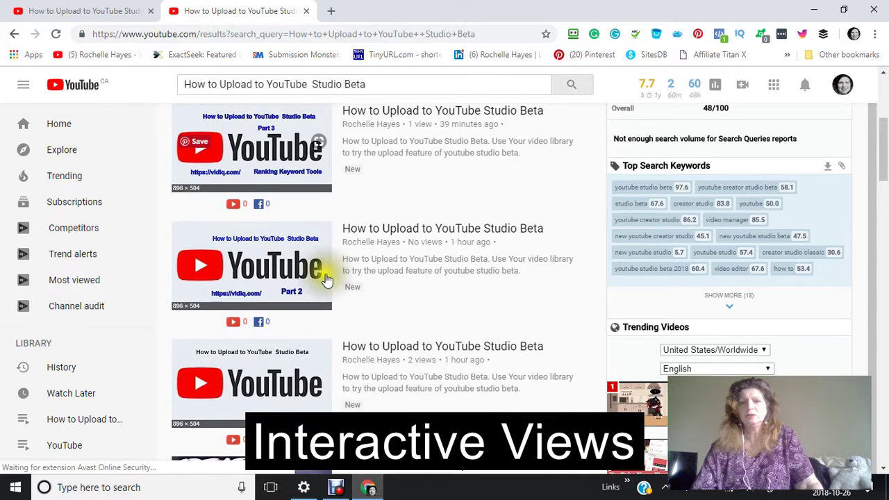
scroll(326, 278, down, 3)
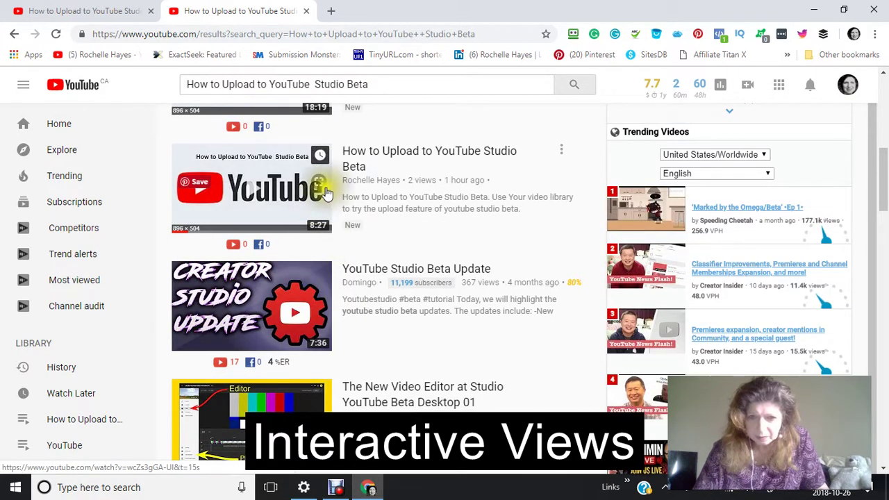
scroll(325, 196, down, 2)
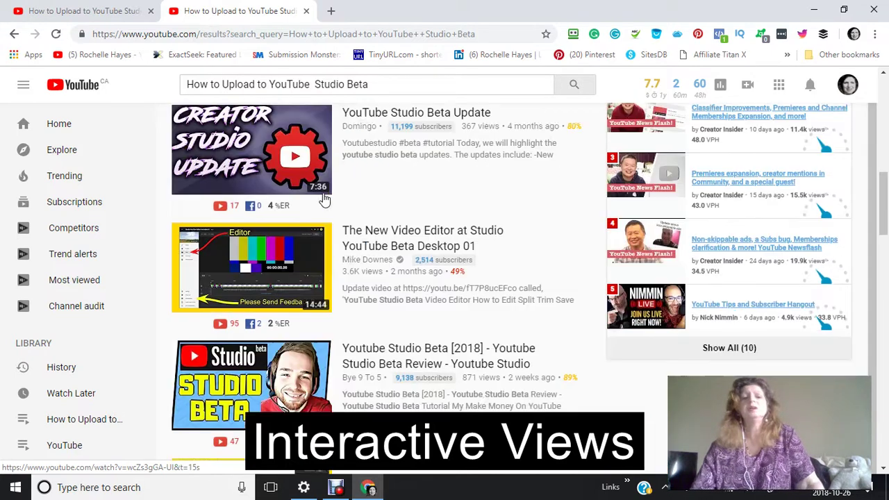
scroll(323, 199, down, 5)
scroll(326, 202, down, 3)
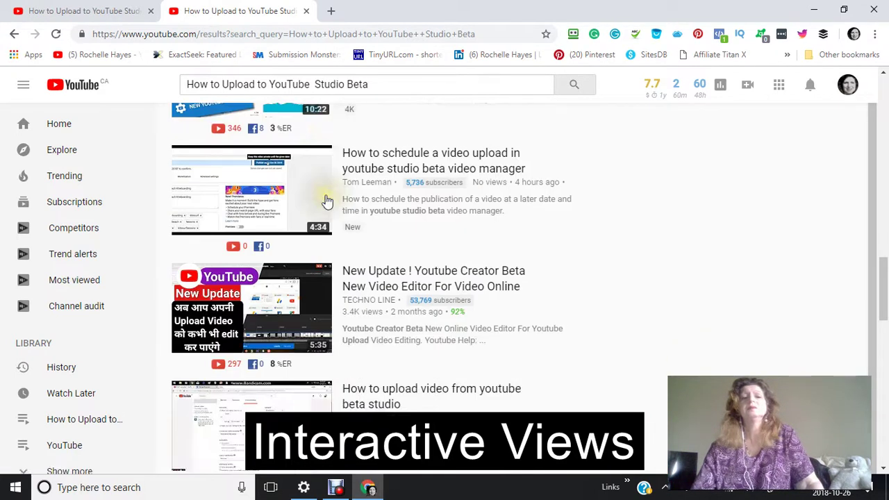
scroll(327, 201, down, 1)
scroll(328, 202, down, 3)
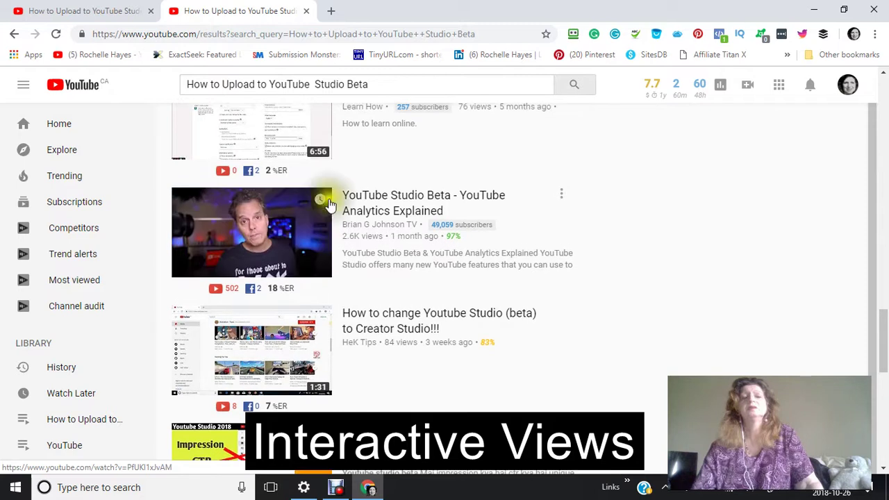
scroll(335, 173, up, 4)
scroll(338, 163, up, 5)
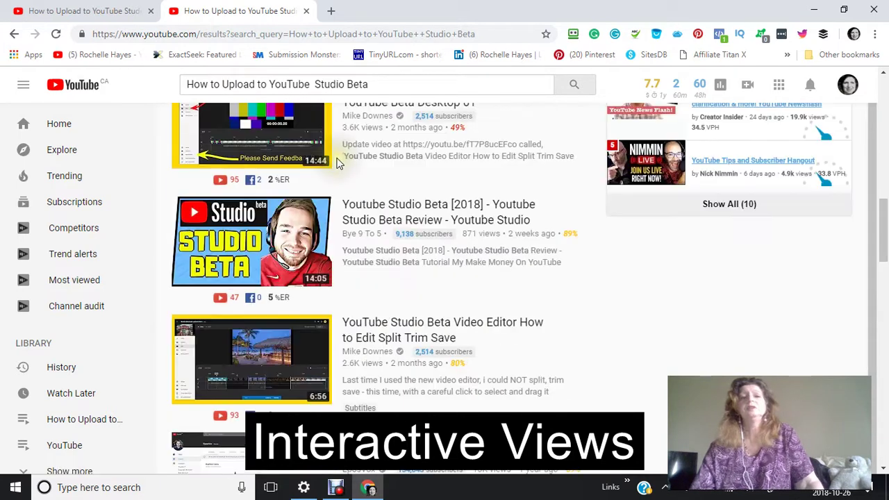
scroll(339, 163, up, 5)
scroll(339, 164, up, 3)
scroll(338, 163, down, 1)
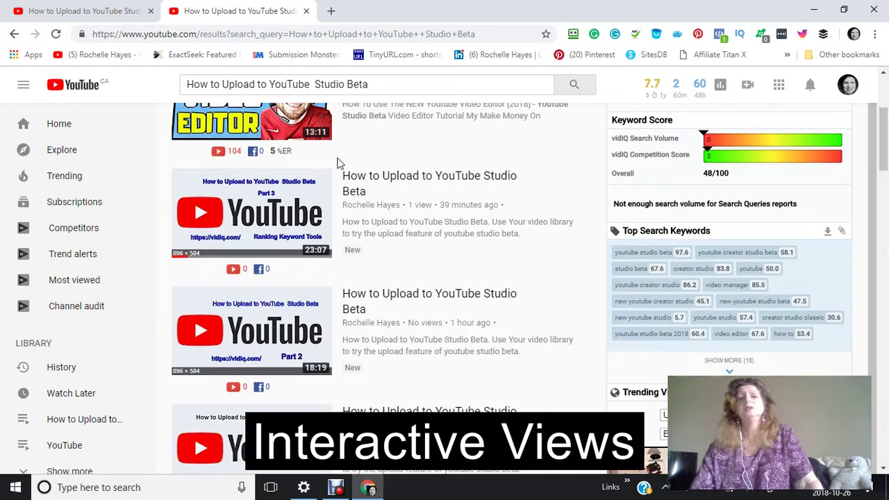
scroll(333, 174, down, 1)
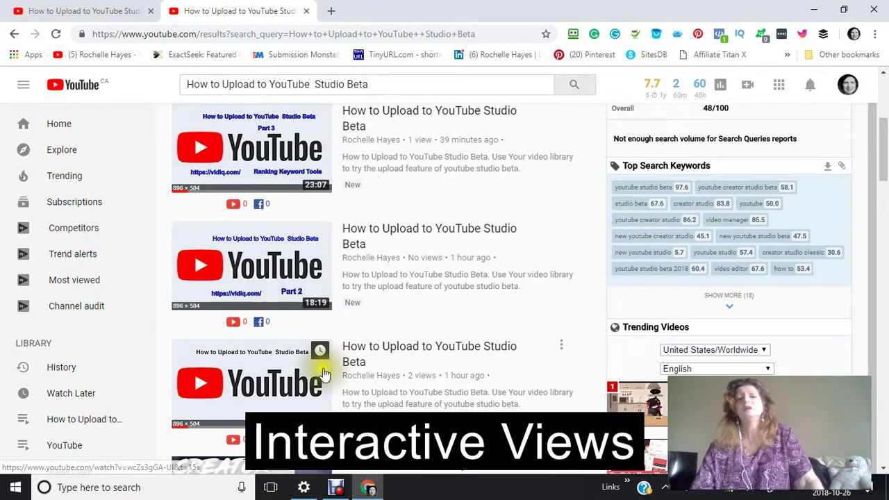
mouse_move(251, 382)
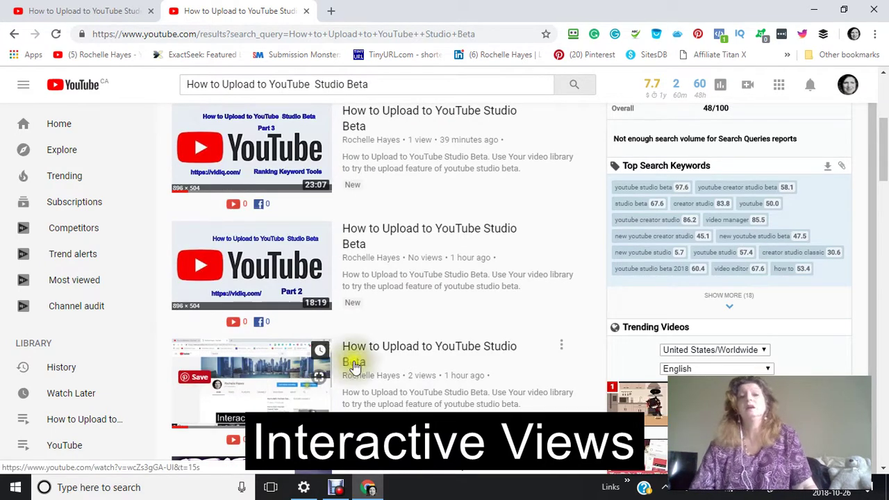
scroll(357, 354, up, 1)
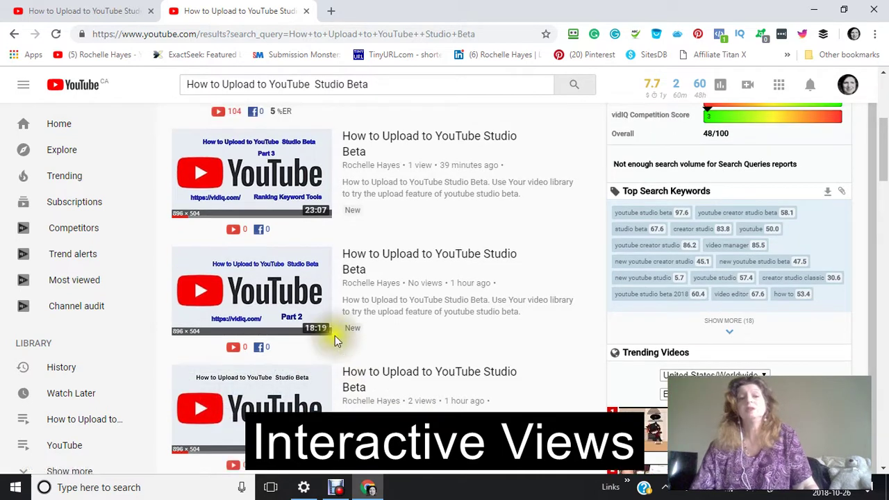
scroll(327, 363, up, 3)
scroll(328, 358, down, 1)
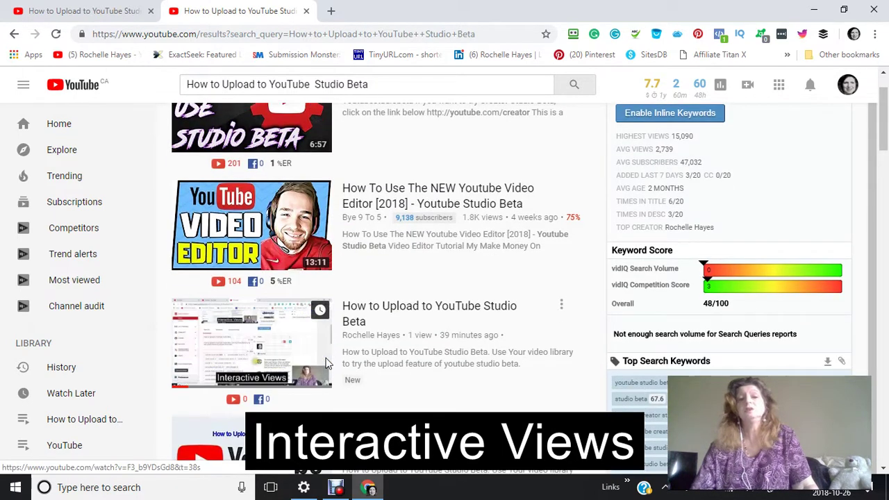
scroll(329, 351, down, 2)
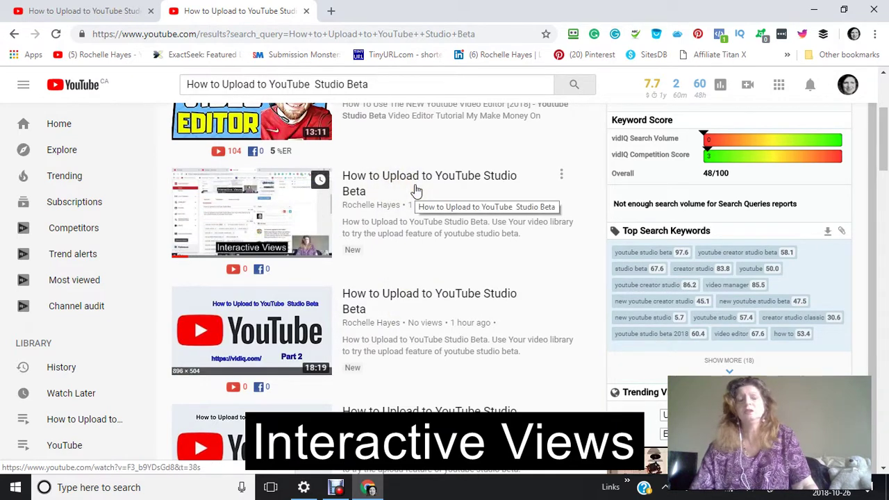
mouse_move(415, 184)
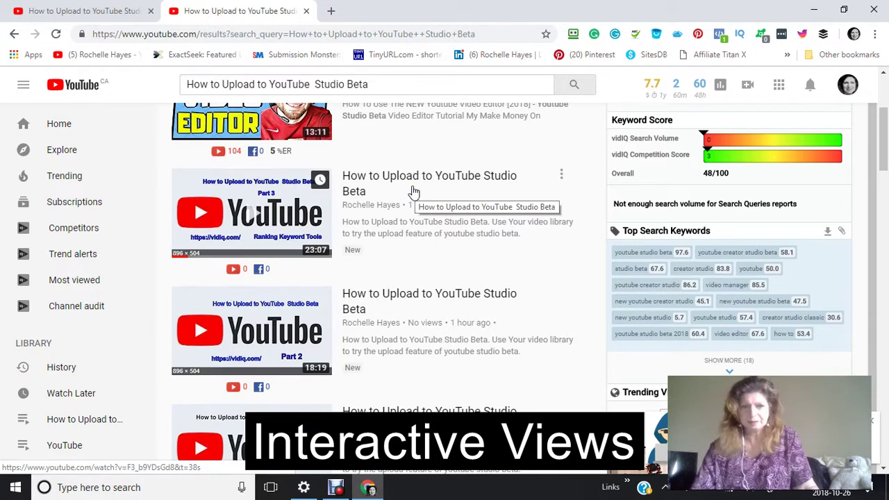
Open the 23-minute Part 3 How to Upload video and start it playing
click(413, 189)
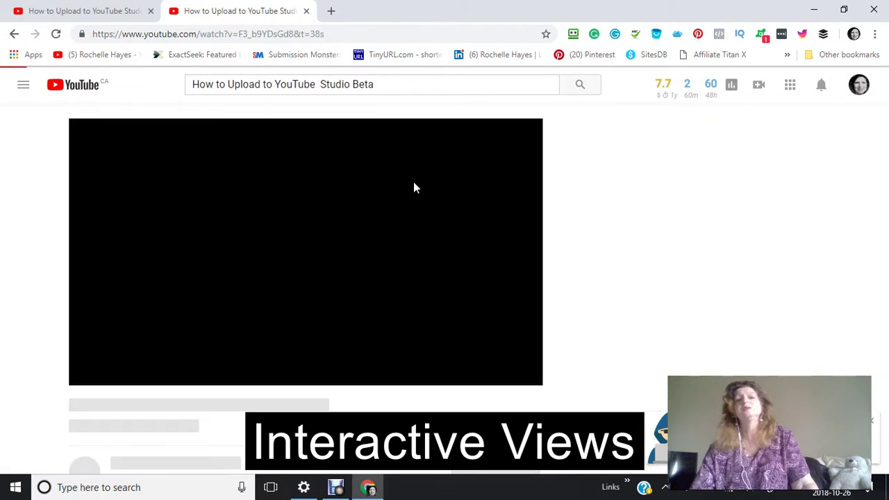
click(395, 208)
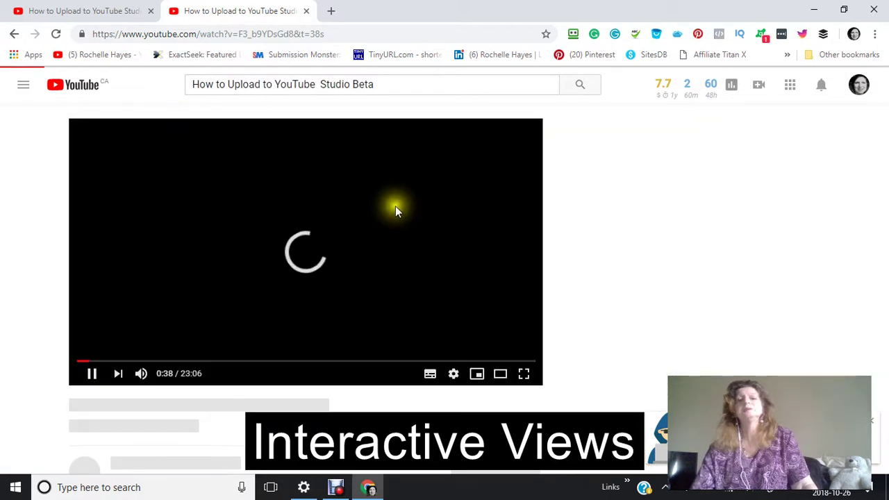
click(394, 208)
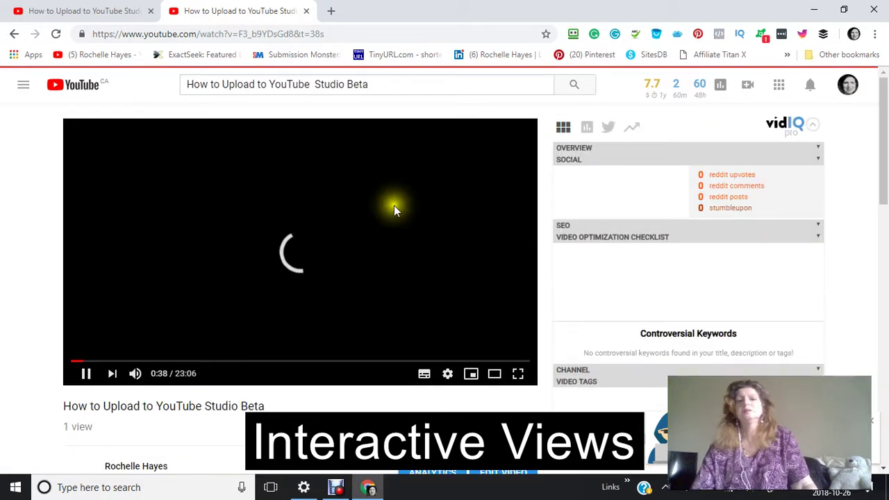
click(421, 192)
click(413, 201)
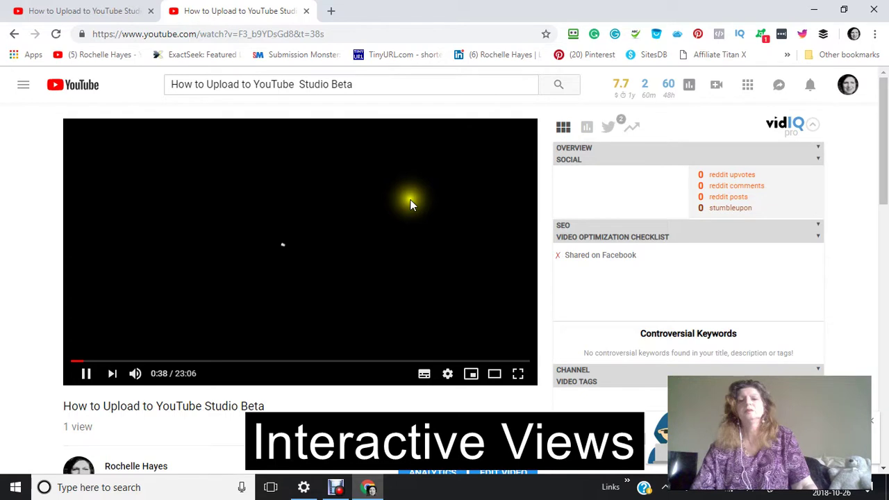
click(413, 203)
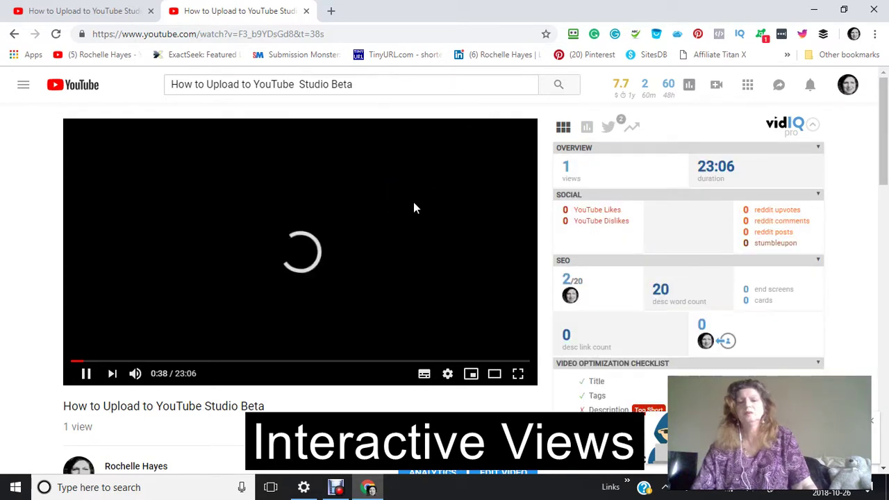
click(419, 205)
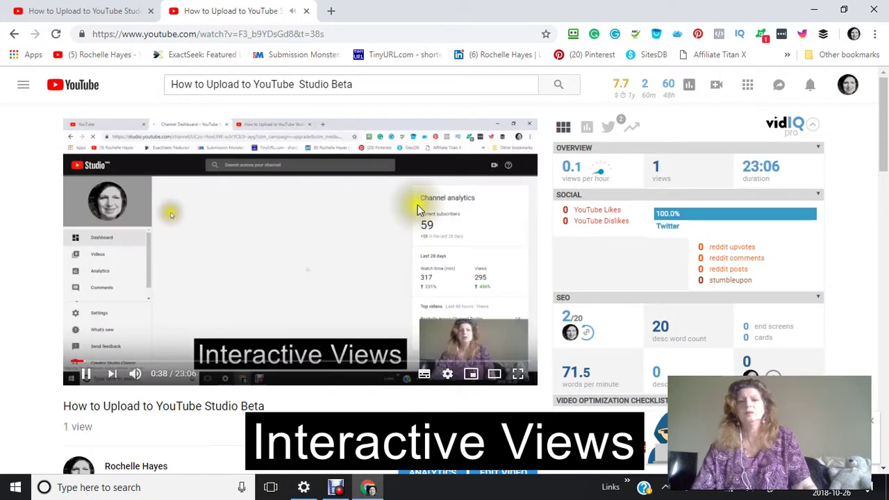
Review the video's description, vidIQ checklist and tags on its watch page
scroll(419, 206, down, 3)
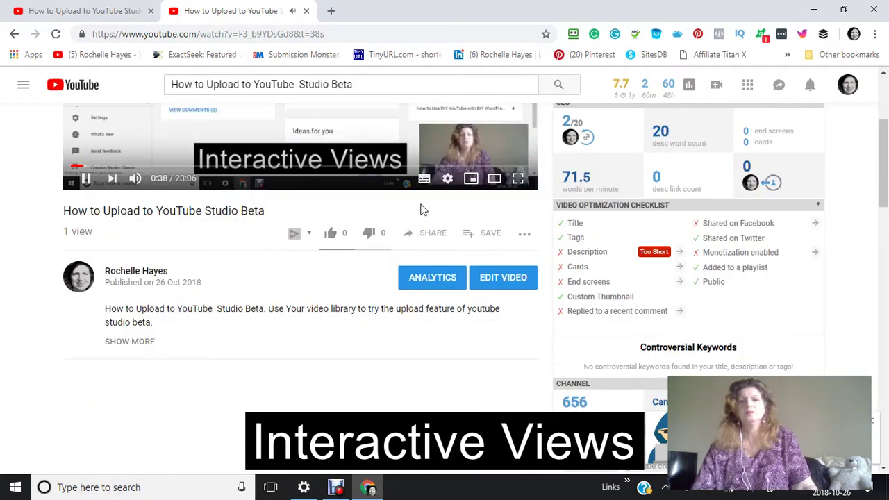
scroll(421, 207, down, 4)
scroll(423, 207, up, 5)
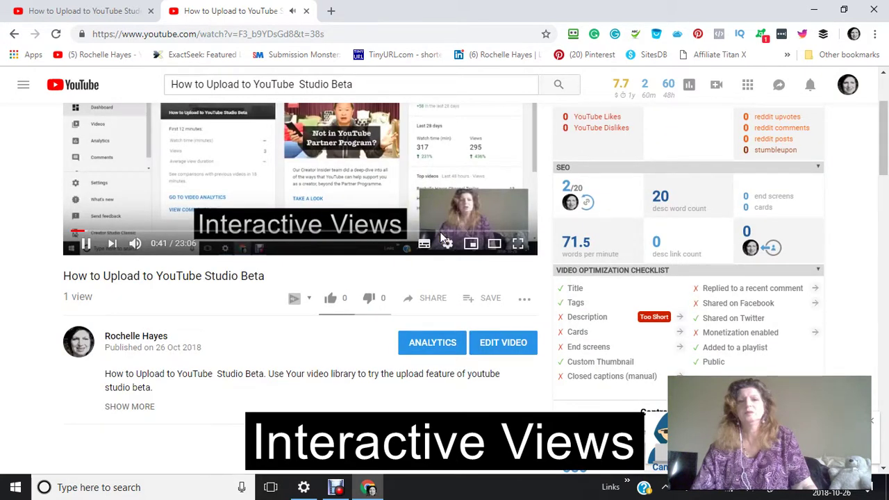
scroll(440, 239, down, 10)
scroll(441, 238, down, 3)
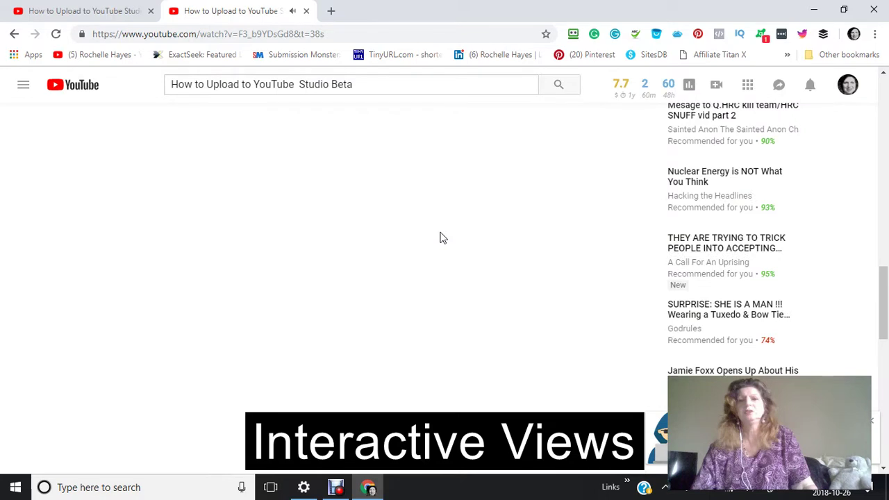
scroll(442, 238, up, 5)
scroll(441, 238, up, 1)
scroll(440, 238, up, 5)
scroll(440, 238, up, 1)
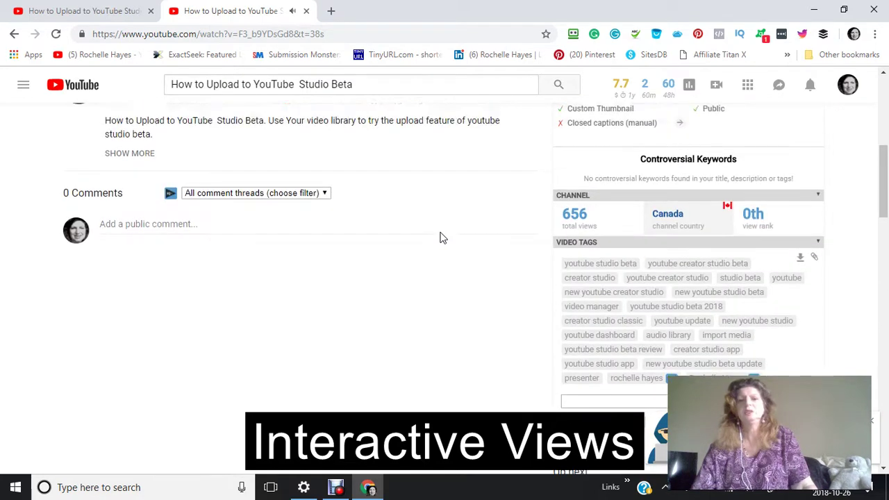
scroll(440, 238, up, 4)
scroll(440, 238, up, 2)
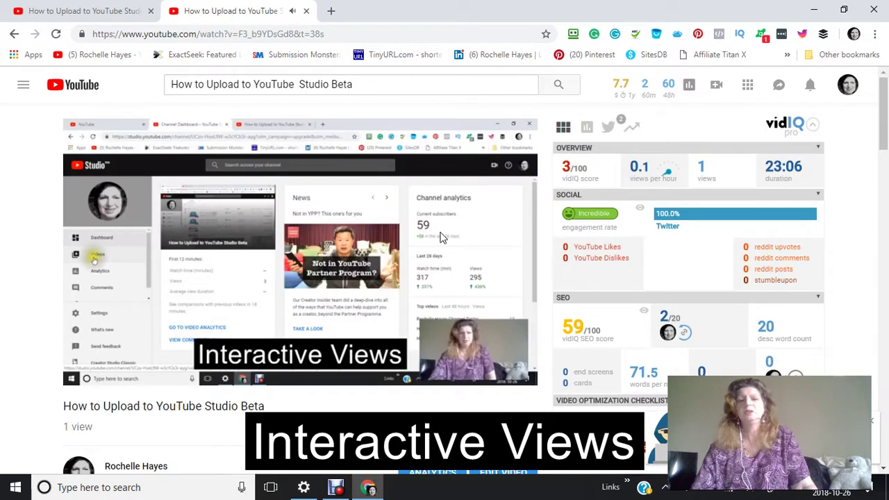
scroll(440, 238, down, 3)
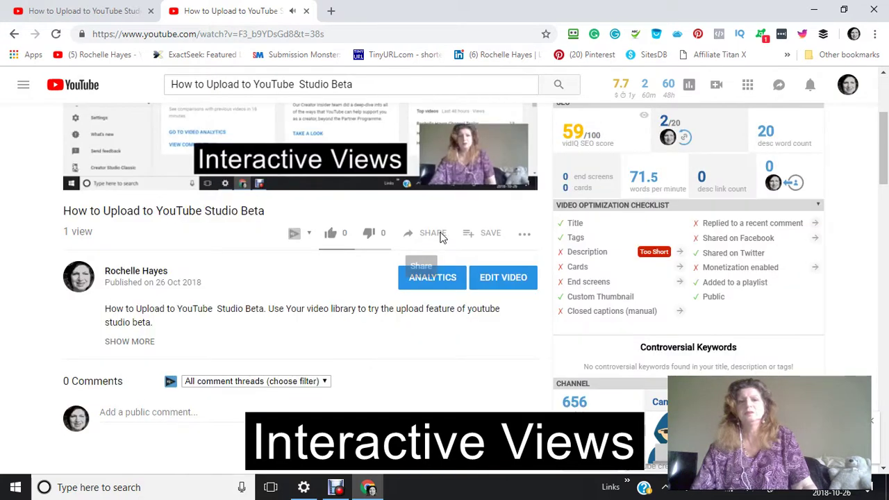
scroll(439, 237, down, 4)
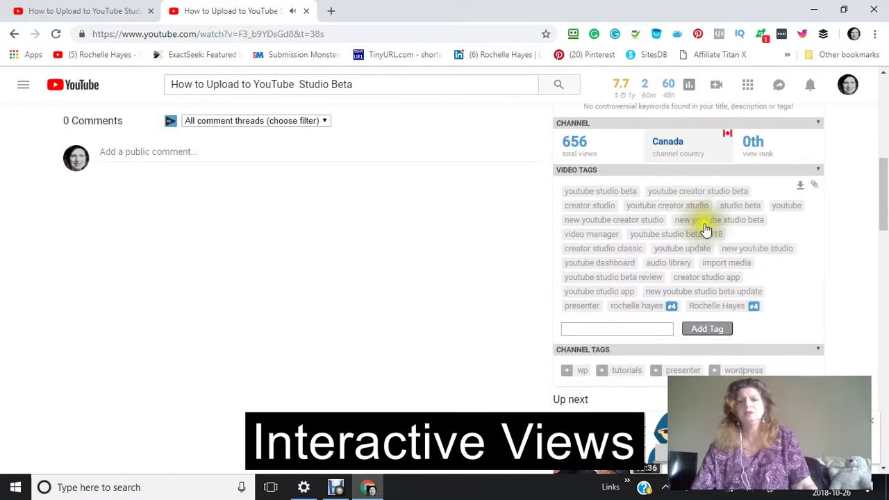
scroll(490, 268, up, 2)
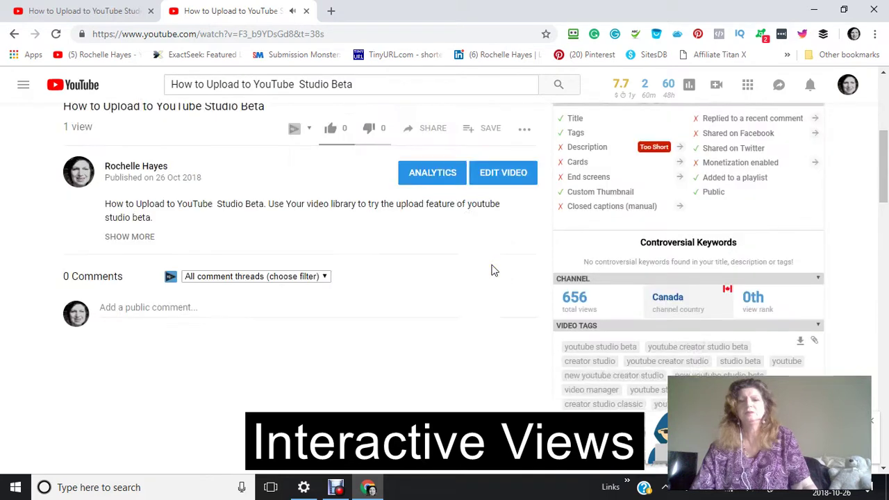
scroll(491, 268, up, 2)
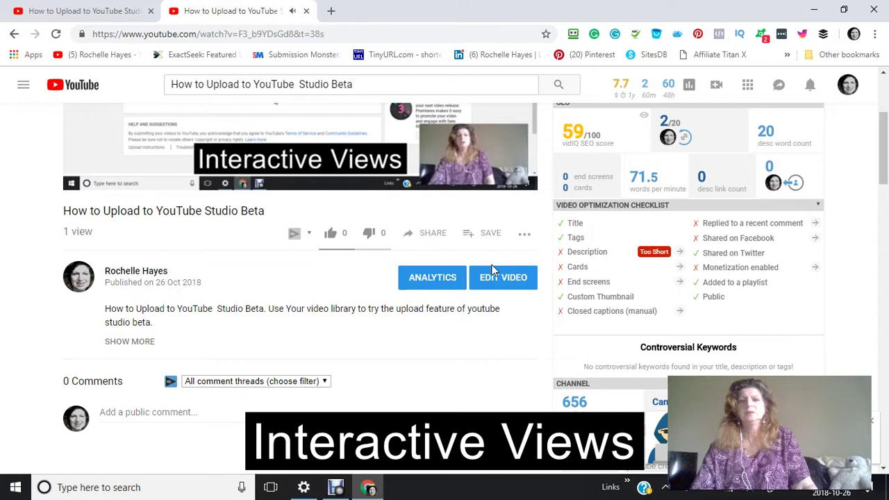
scroll(490, 268, up, 3)
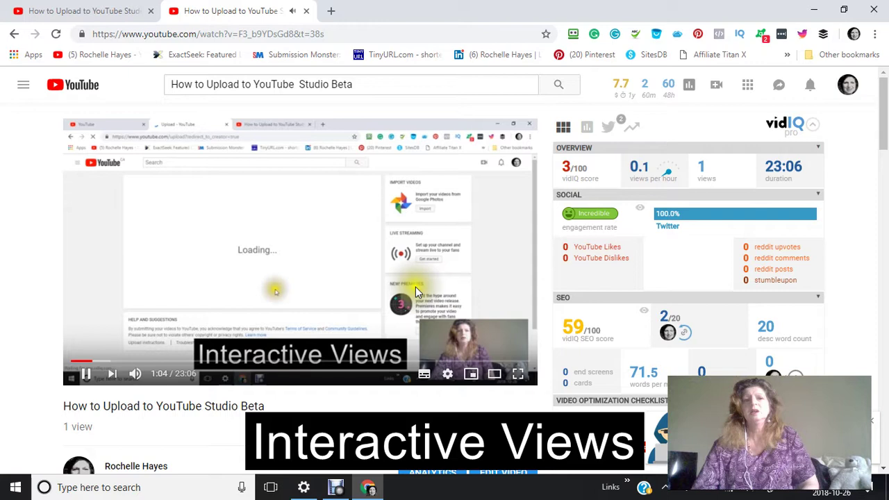
scroll(415, 287, down, 5)
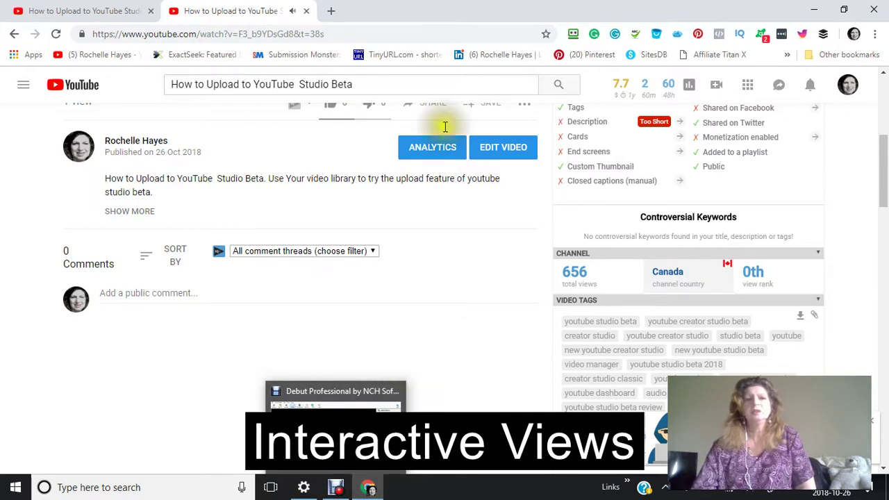
Return to the playlist tab and look over its three videos
click(100, 14)
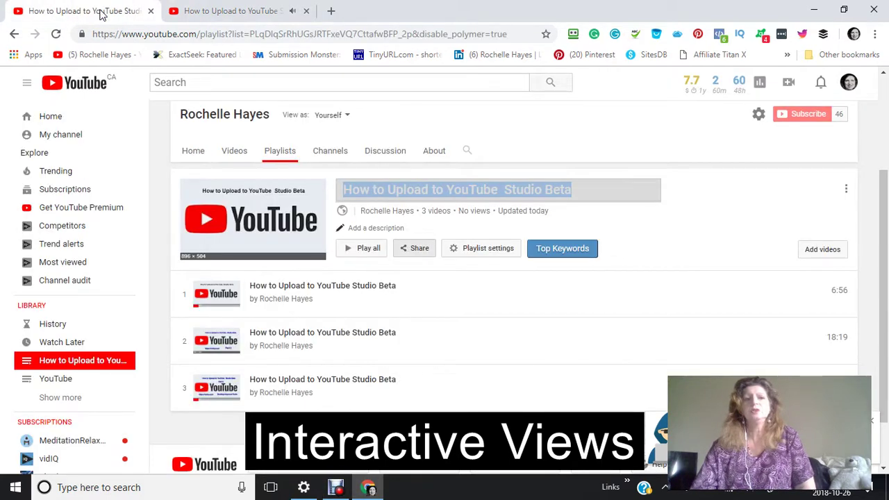
scroll(308, 313, down, 2)
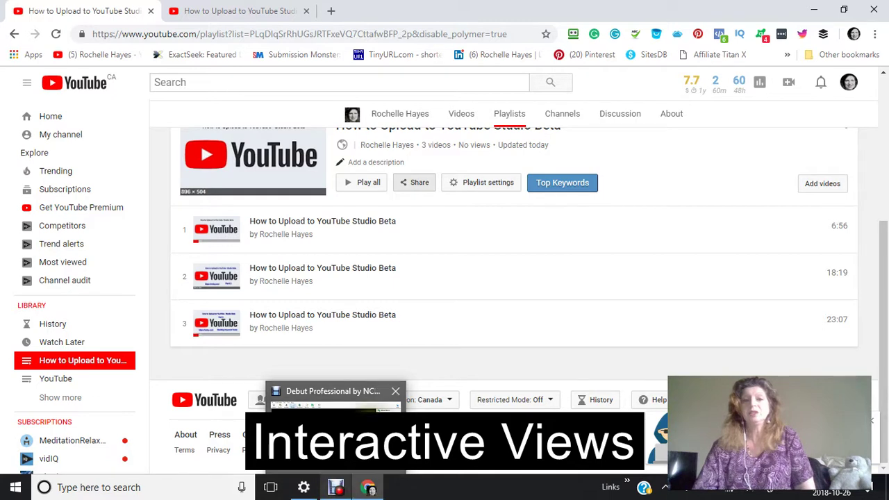
mouse_move(417, 339)
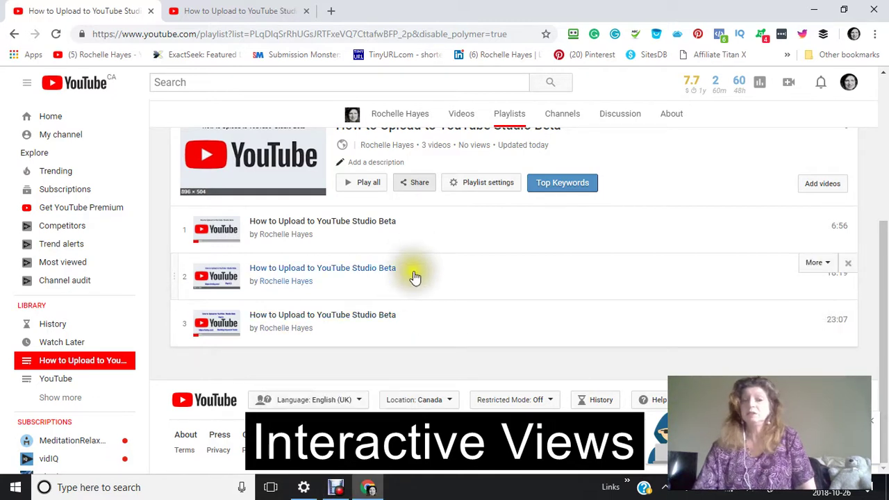
scroll(415, 276, up, 2)
scroll(414, 276, down, 2)
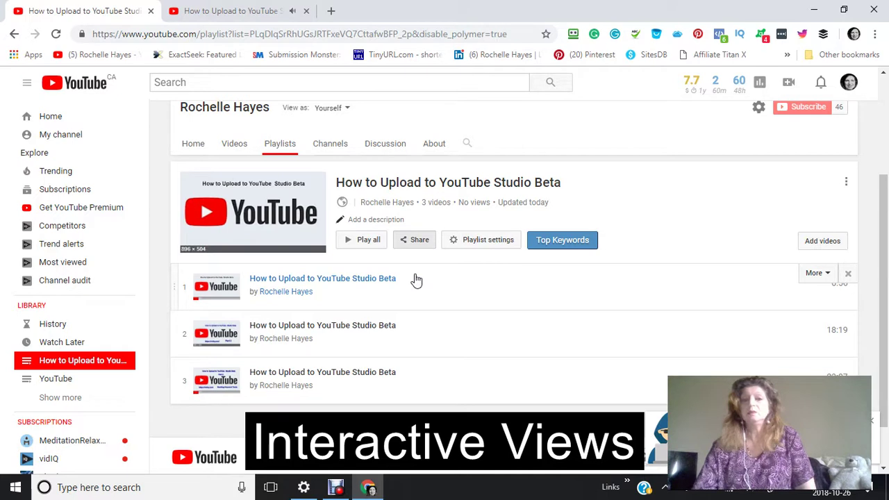
Bring the Debut Professional screen recorder window to the front
click(415, 279)
scroll(413, 292, down, 2)
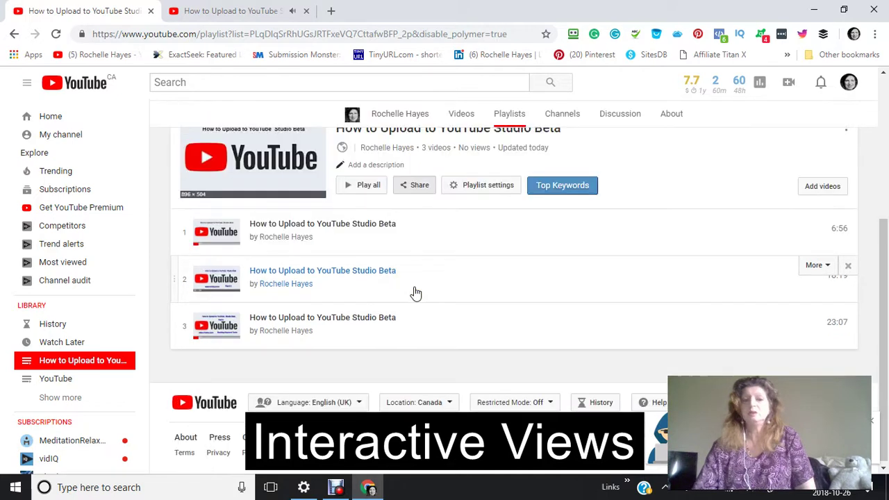
click(336, 490)
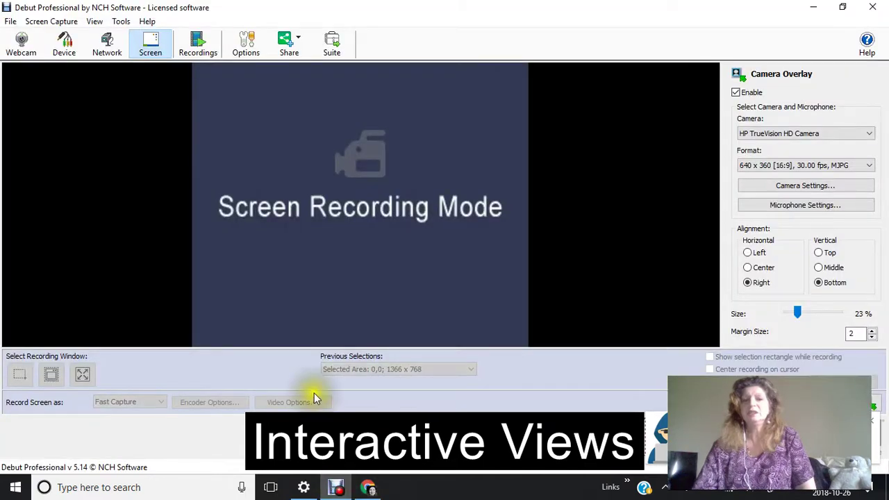